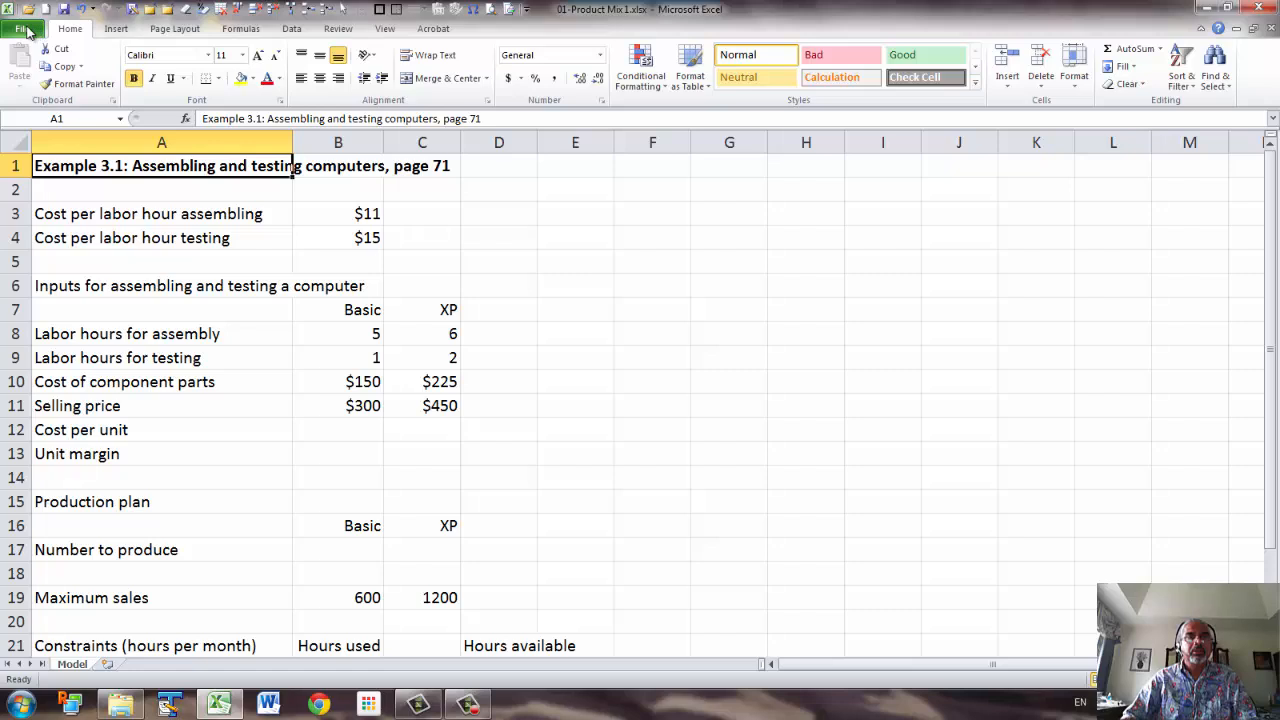
pyautogui.click(22, 29)
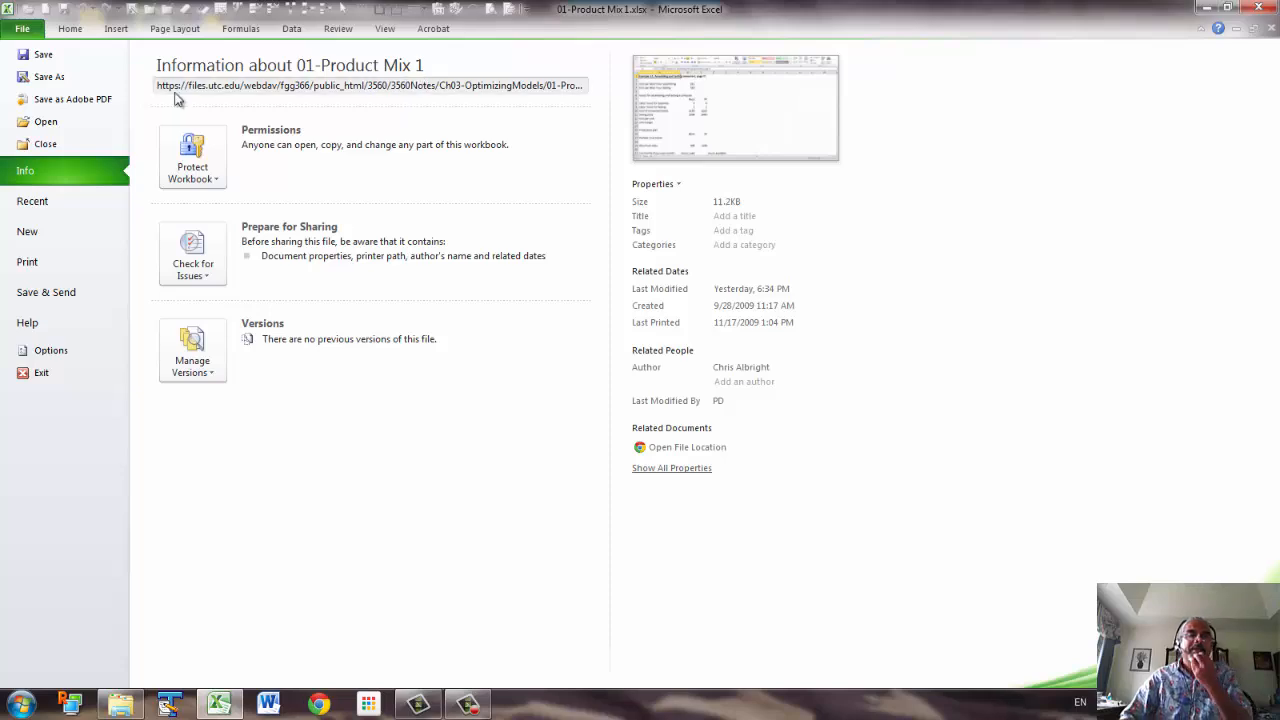
pyautogui.click(74, 30)
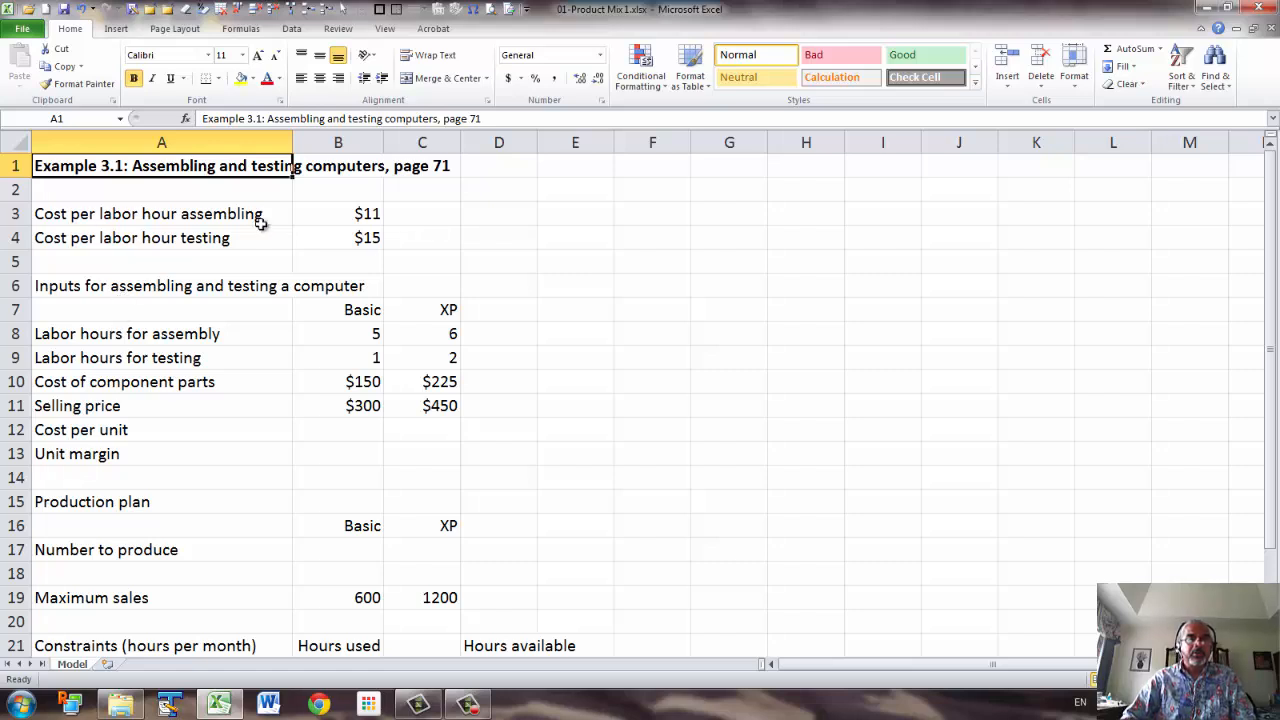
# Shade the labor cost inputs in B3:B4 with a light blue theme fill
pyautogui.moveTo(352, 212); pyautogui.dragTo(352, 238)
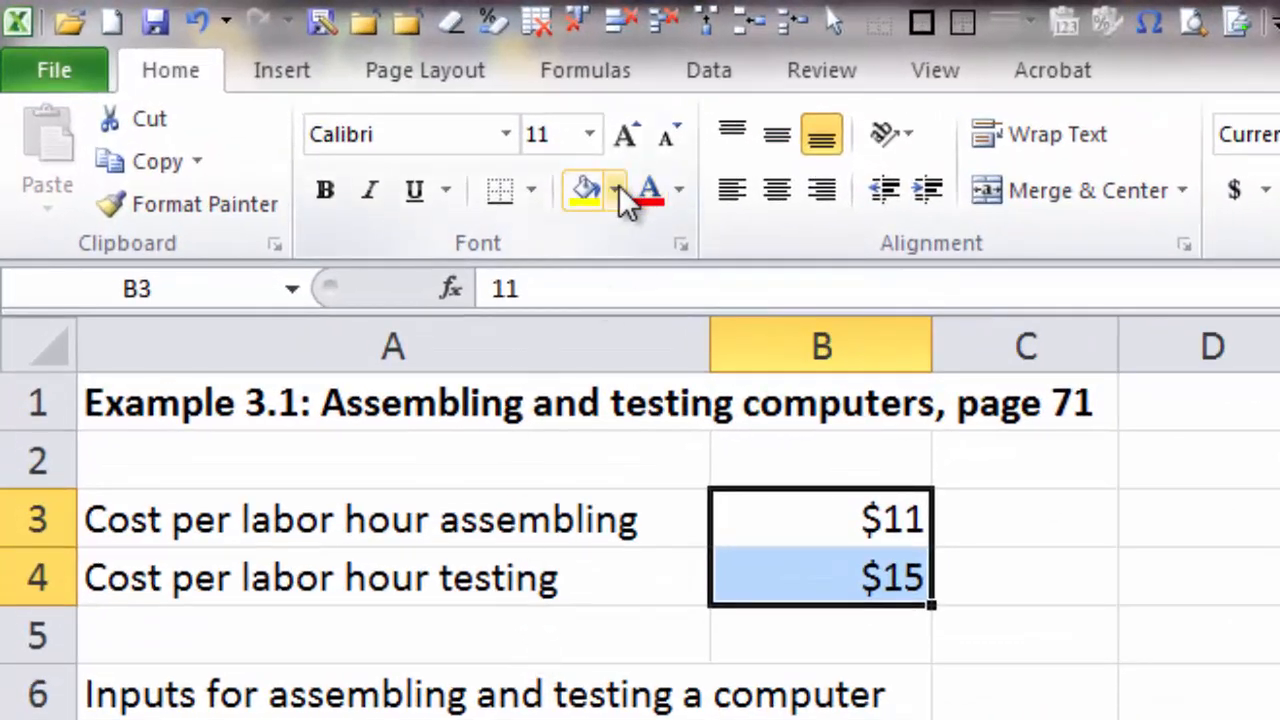
pyautogui.click(614, 190)
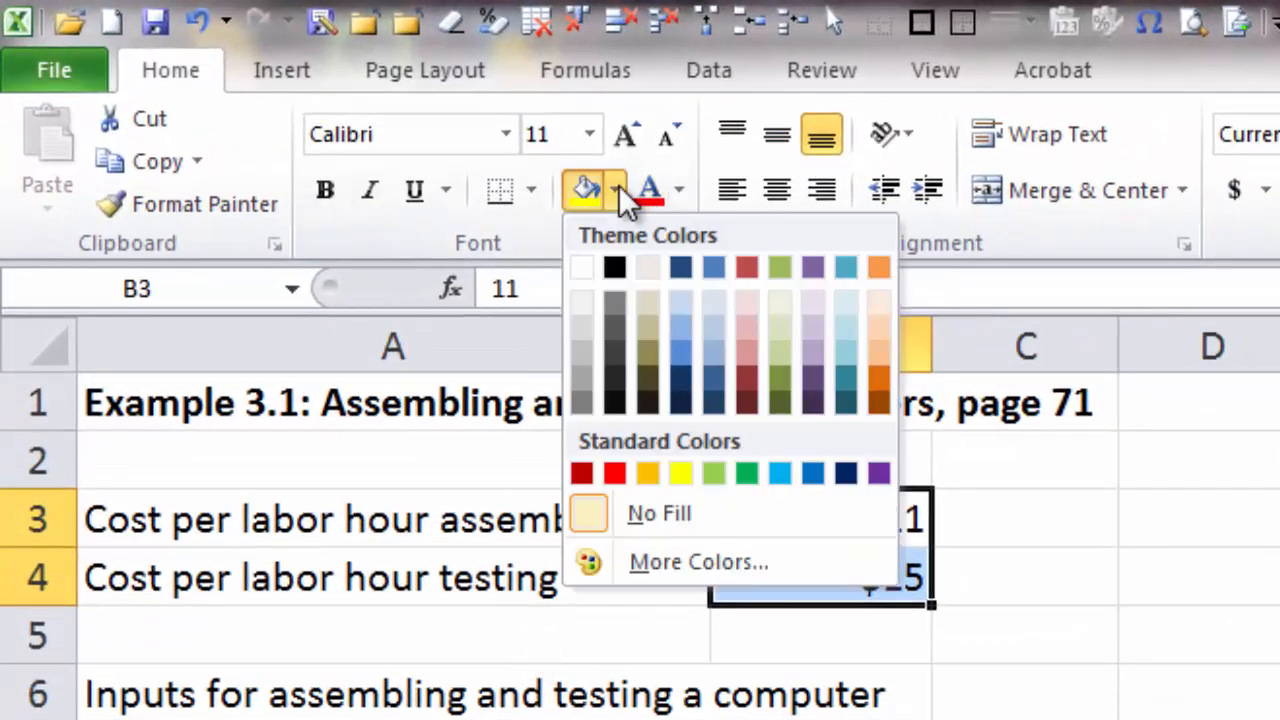
pyautogui.click(684, 306)
pyautogui.click(545, 288)
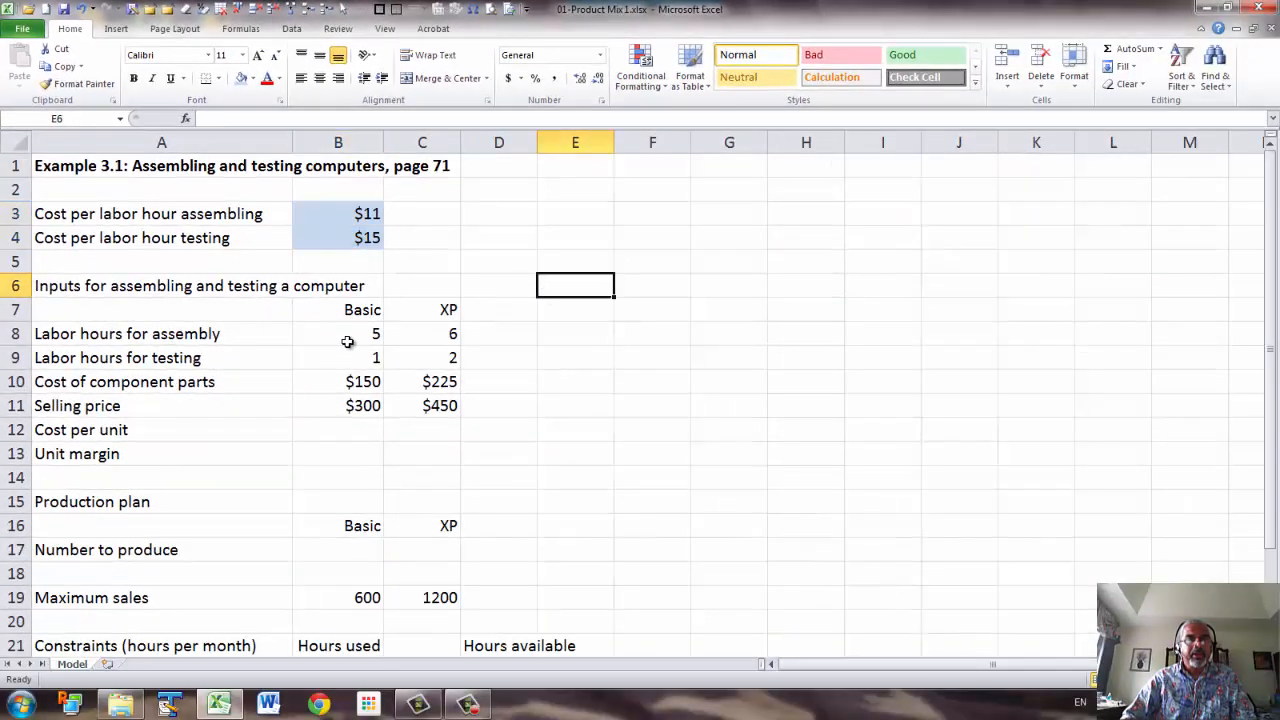
# Apply the same light blue fill to the Basic and XP labor hours, component costs and selling prices in B8:C11
pyautogui.moveTo(352, 333); pyautogui.dragTo(426, 350)
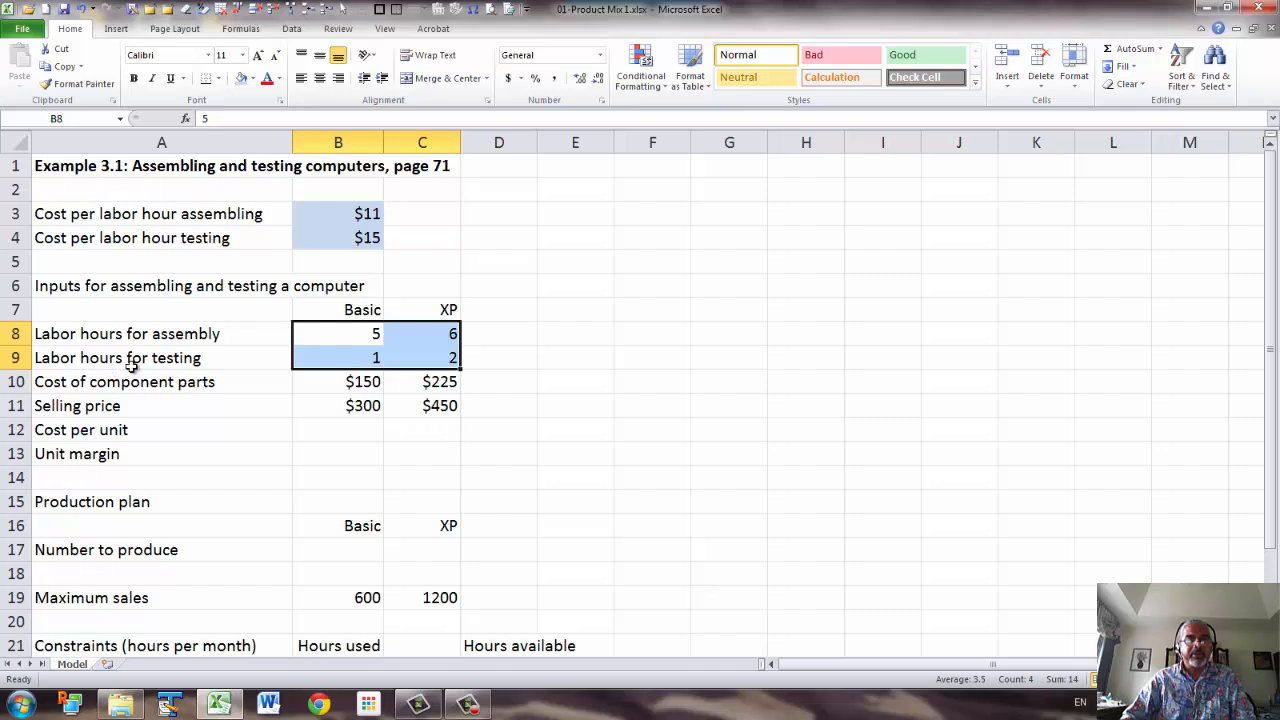
pyautogui.click(241, 80)
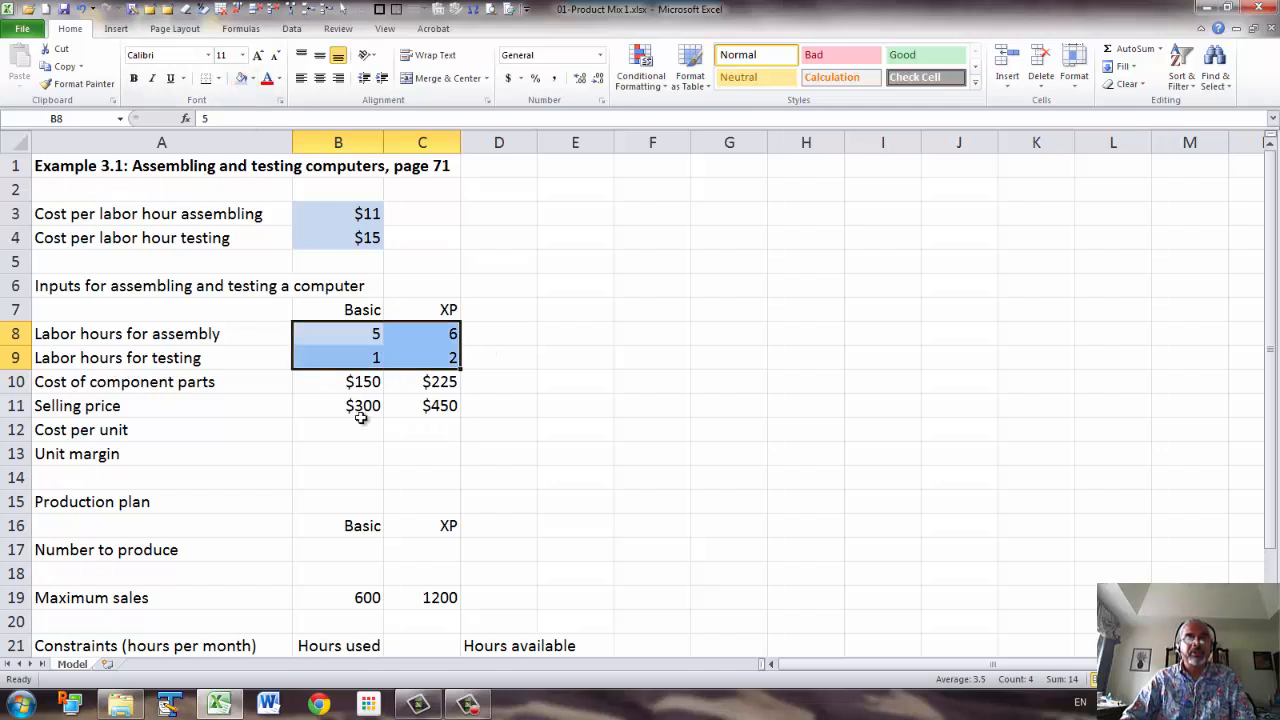
pyautogui.click(353, 383)
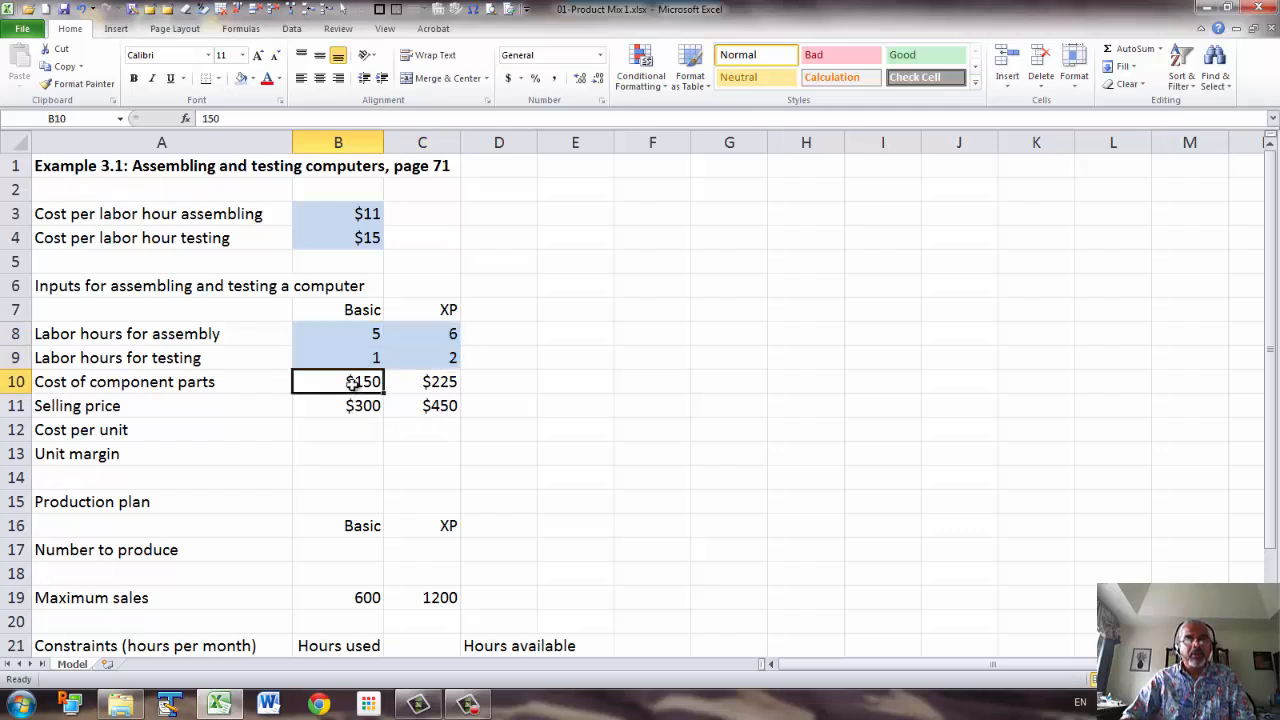
pyautogui.moveTo(353, 383); pyautogui.dragTo(409, 398)
pyautogui.click(242, 82)
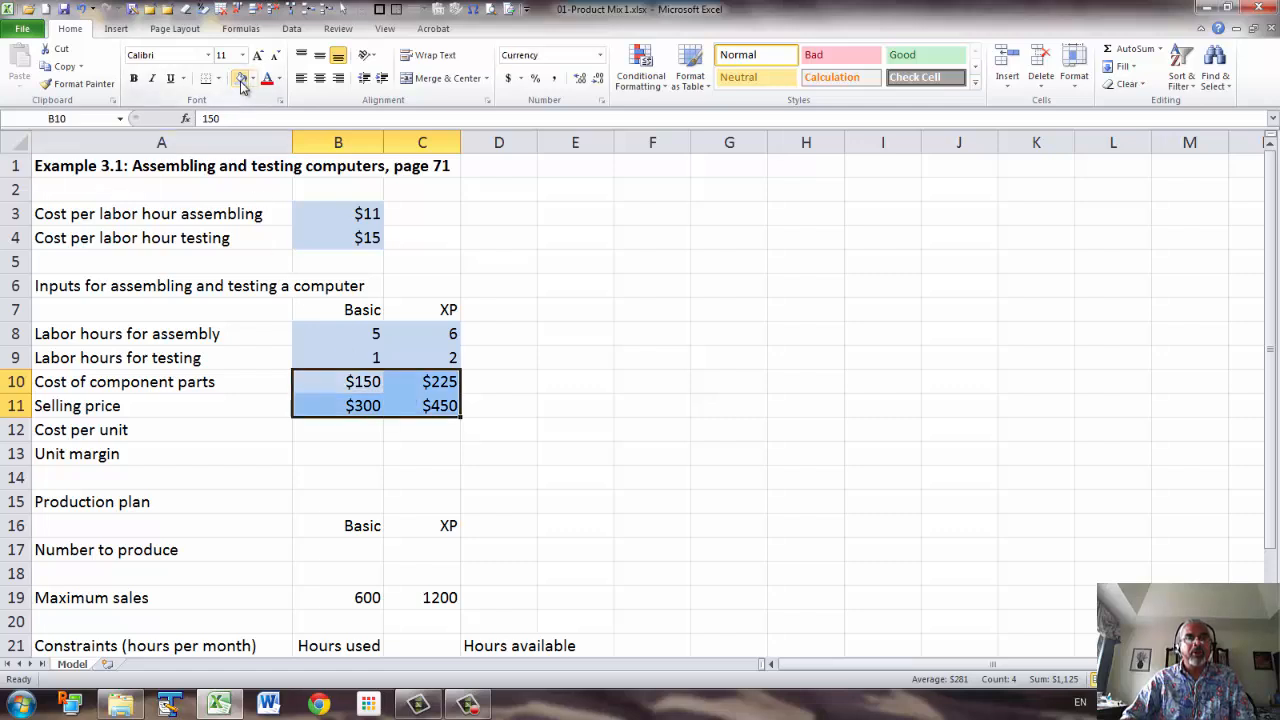
pyautogui.click(327, 453)
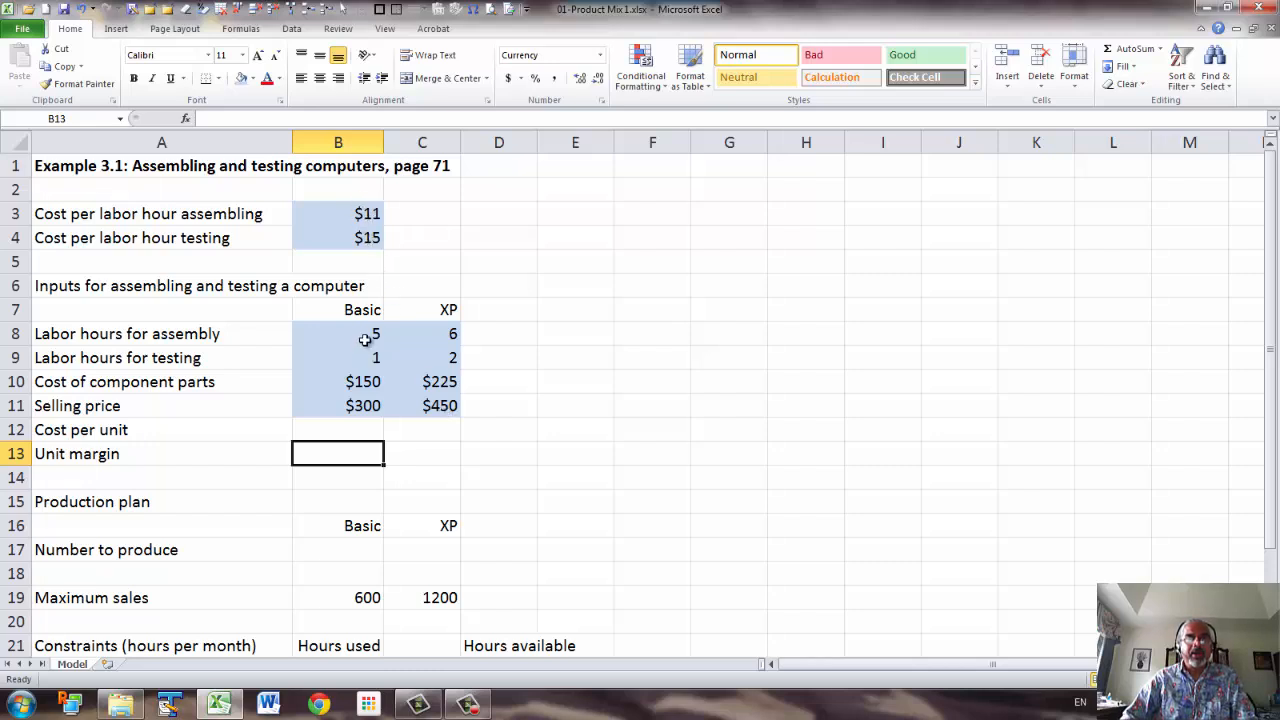
# Create range names for the two labor cost cells from the left column labels of A3:B4
pyautogui.click(343, 429)
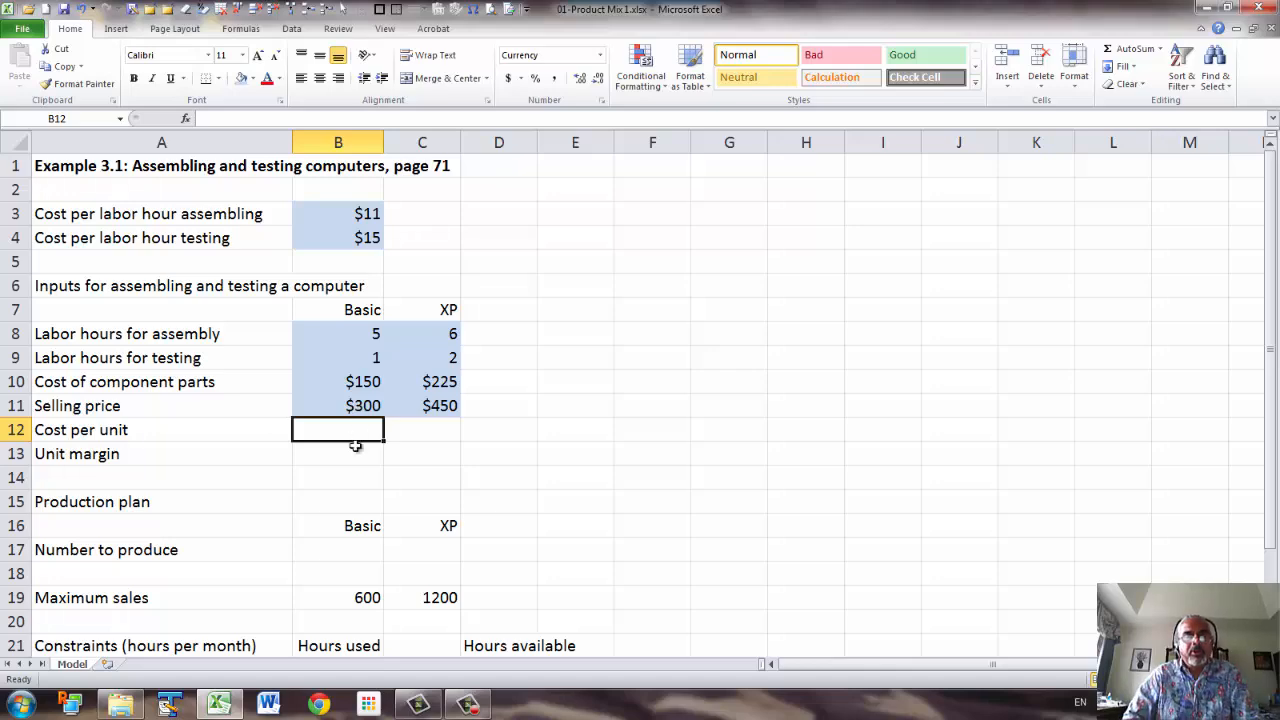
pyautogui.moveTo(85, 214); pyautogui.dragTo(328, 234)
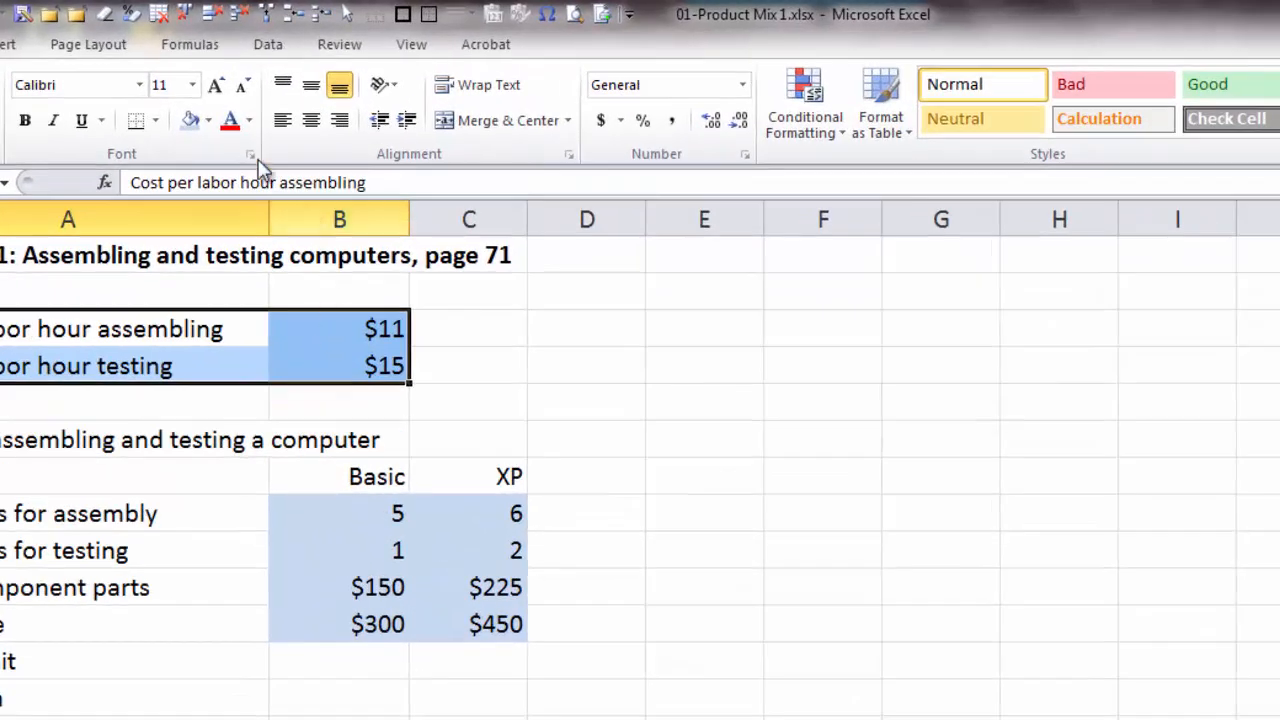
pyautogui.click(189, 44)
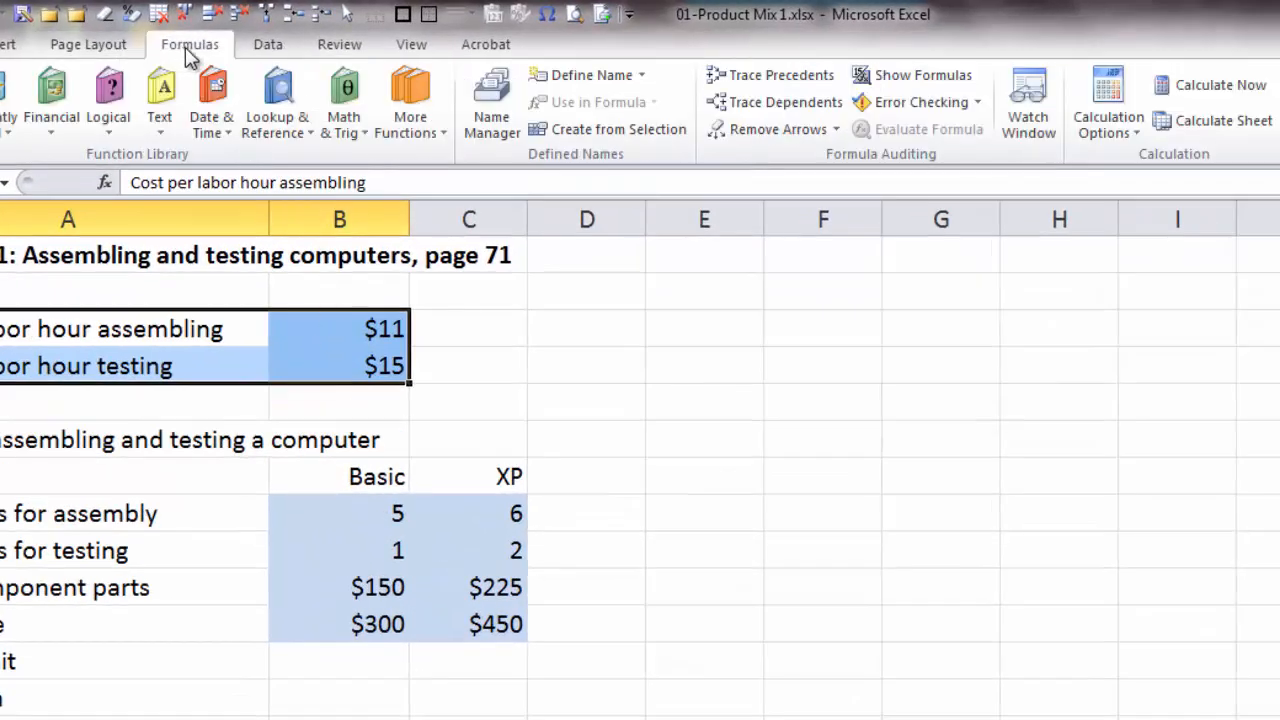
pyautogui.click(585, 131)
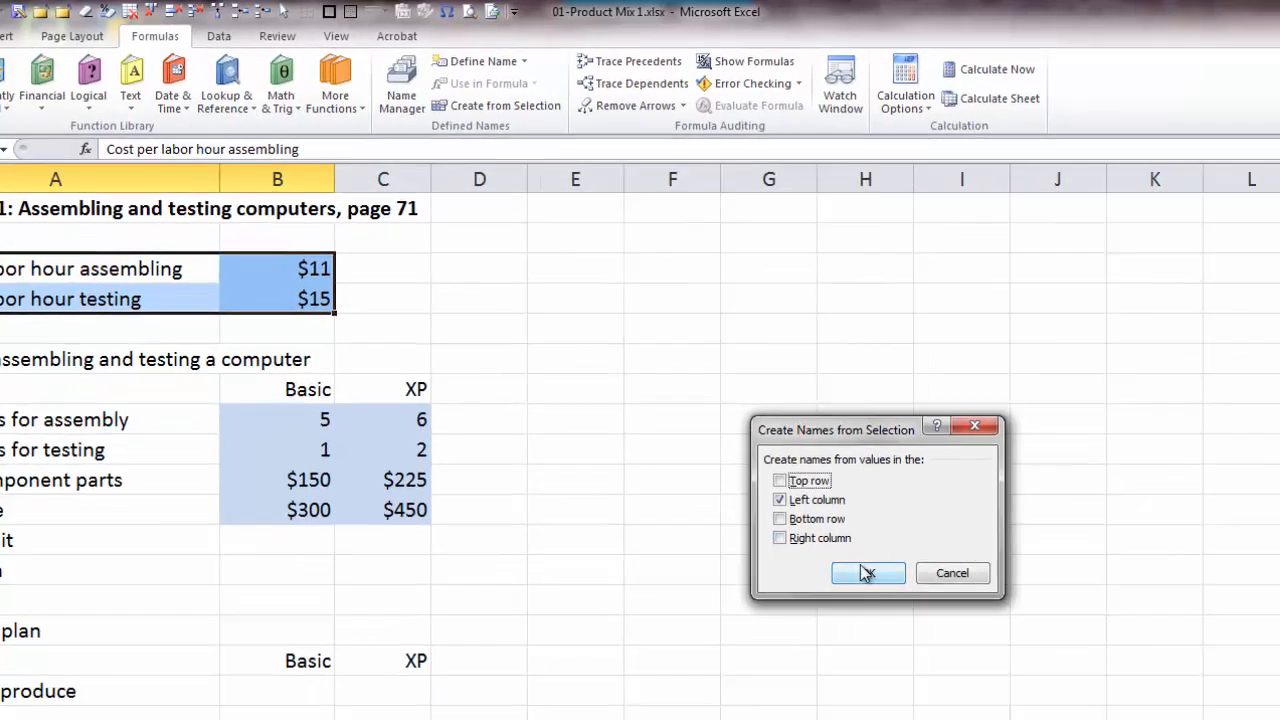
pyautogui.click(939, 620)
# Enter the Basic cost per unit in B12 as =B8*Cost_per_labor_hour_assembling+B9*Cost_per_labor_hour_testing+B10
pyautogui.click(292, 518)
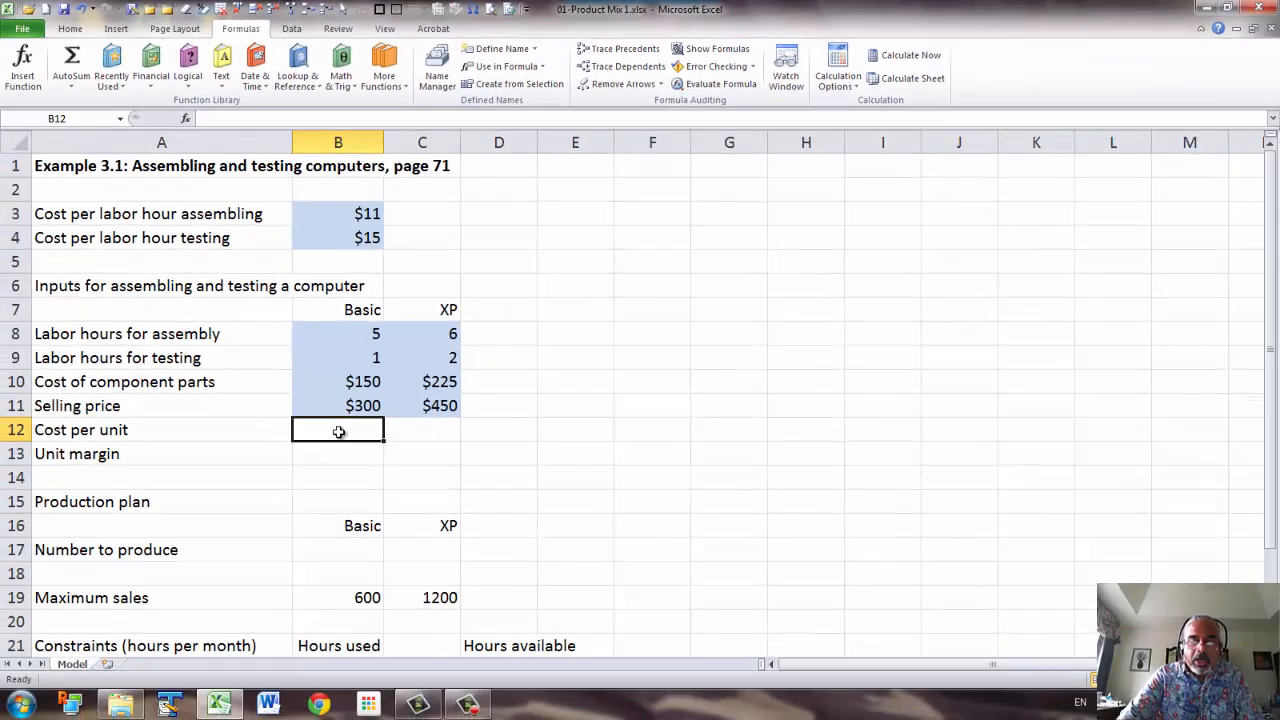
pyautogui.write('=')
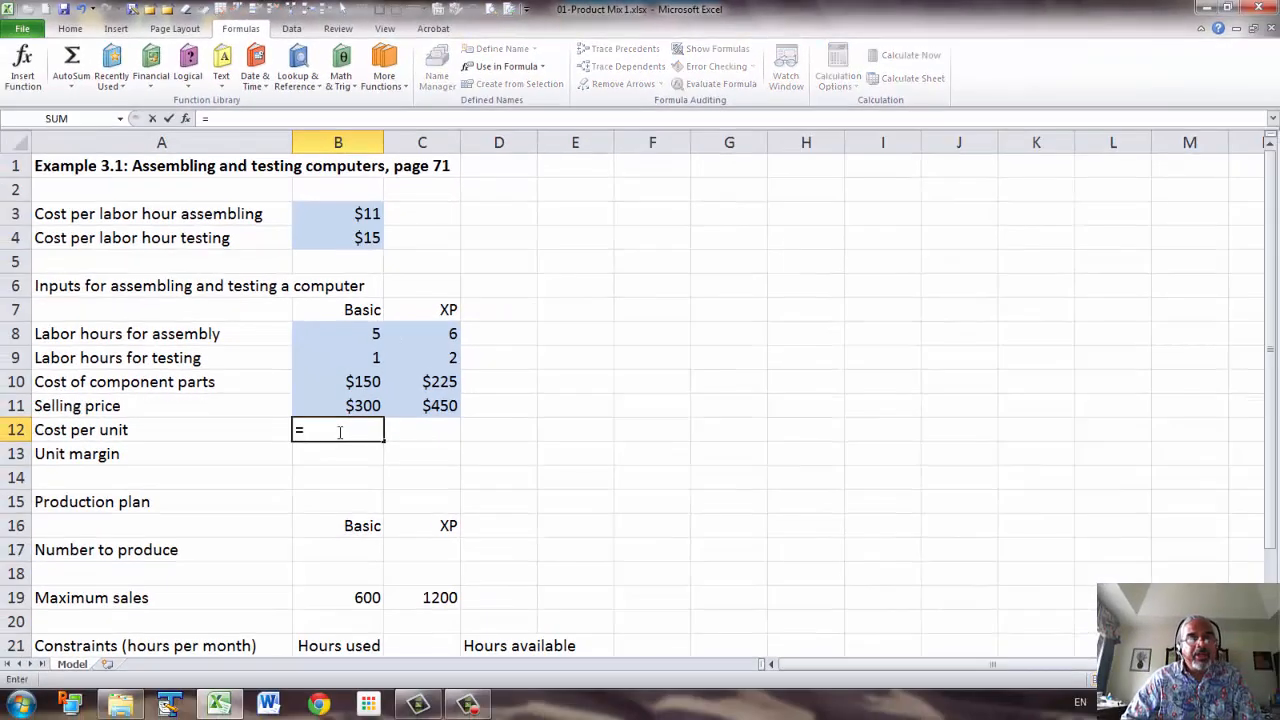
pyautogui.click(354, 334)
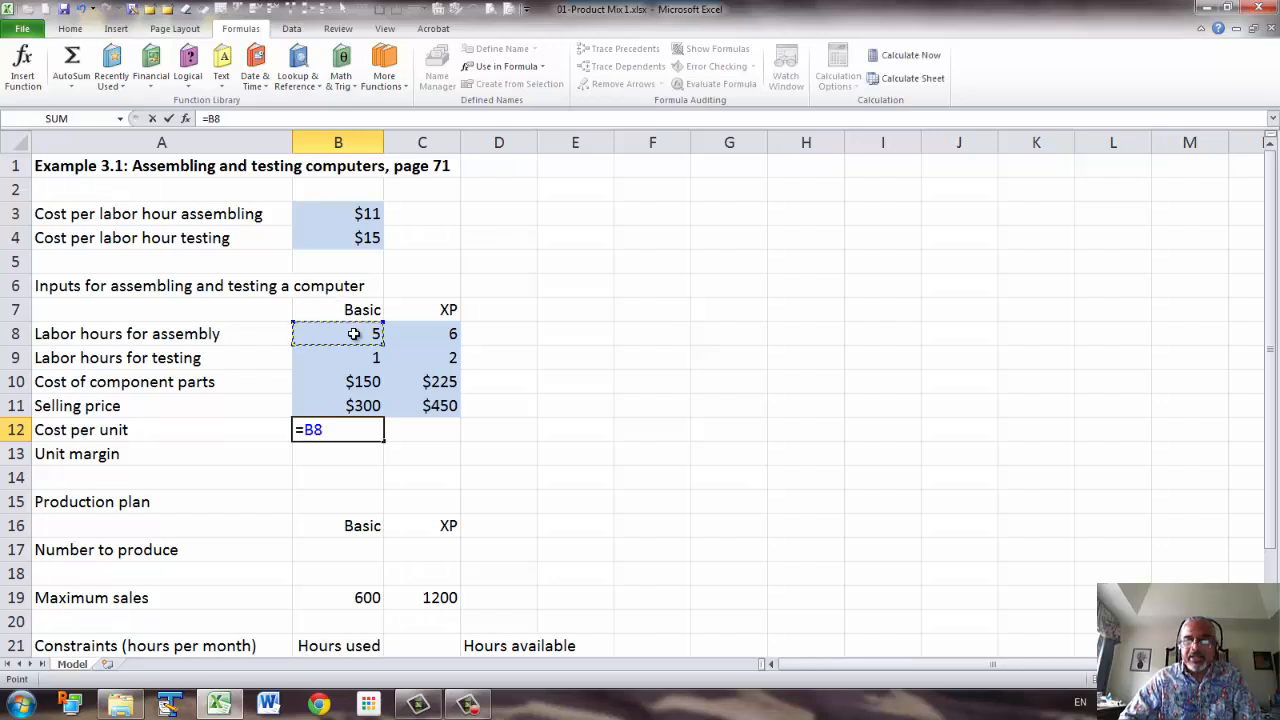
pyautogui.write('*')
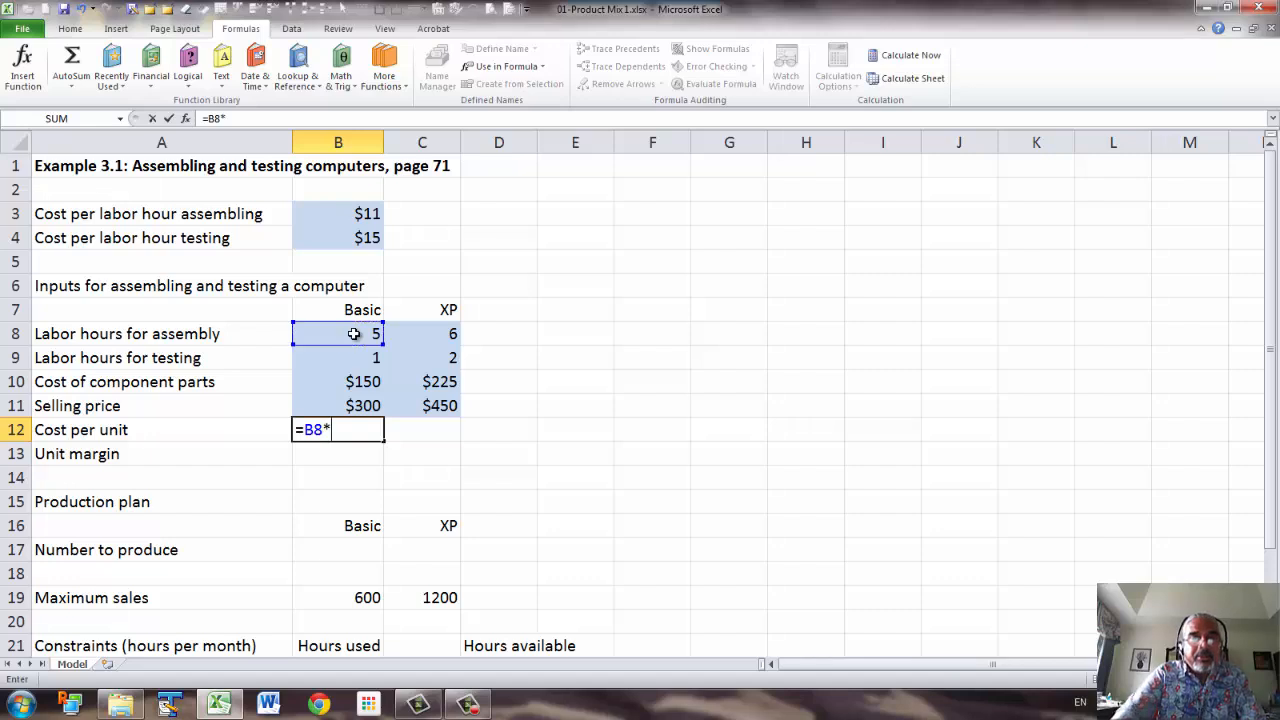
pyautogui.click(362, 214)
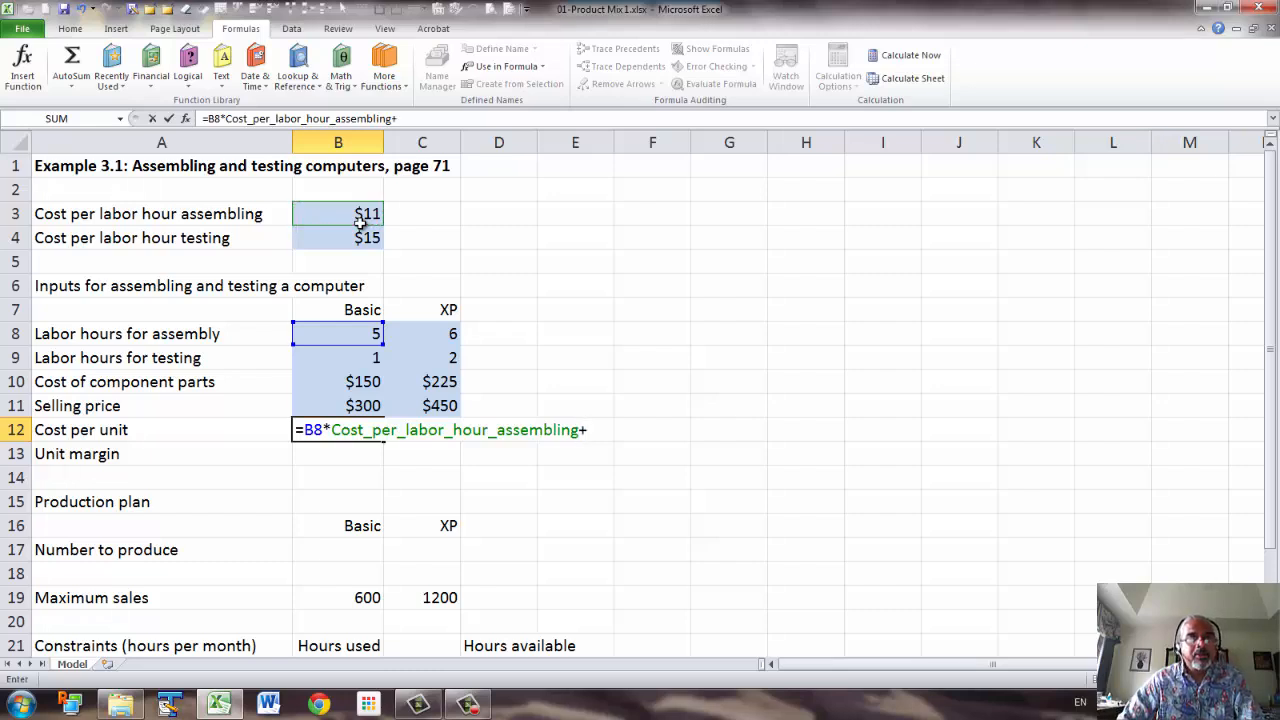
pyautogui.write('+')
pyautogui.click(350, 359)
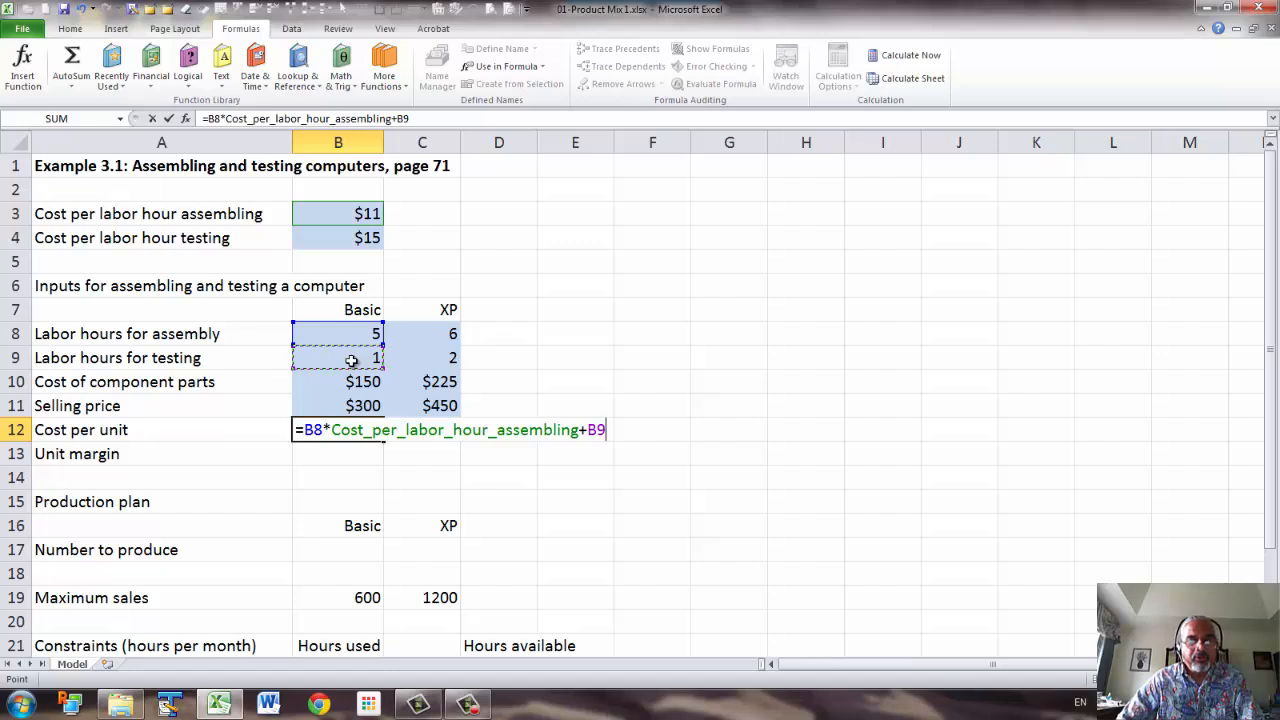
pyautogui.write('*')
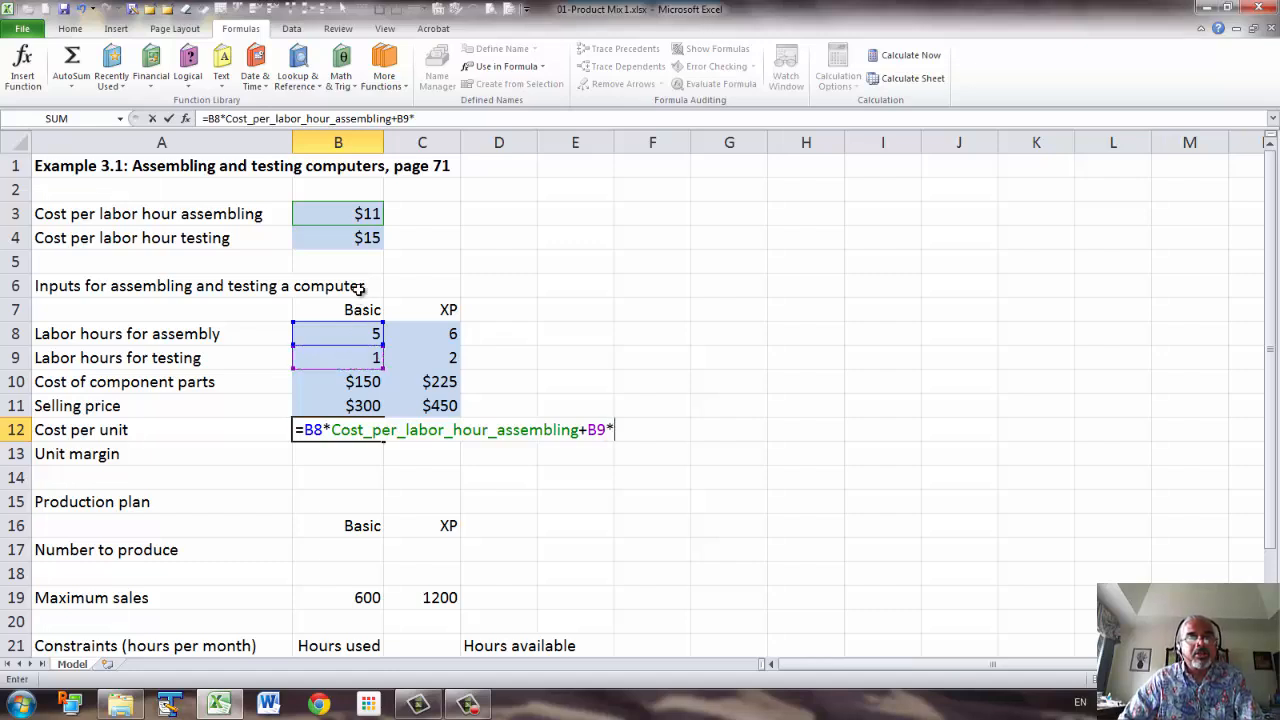
pyautogui.click(353, 242)
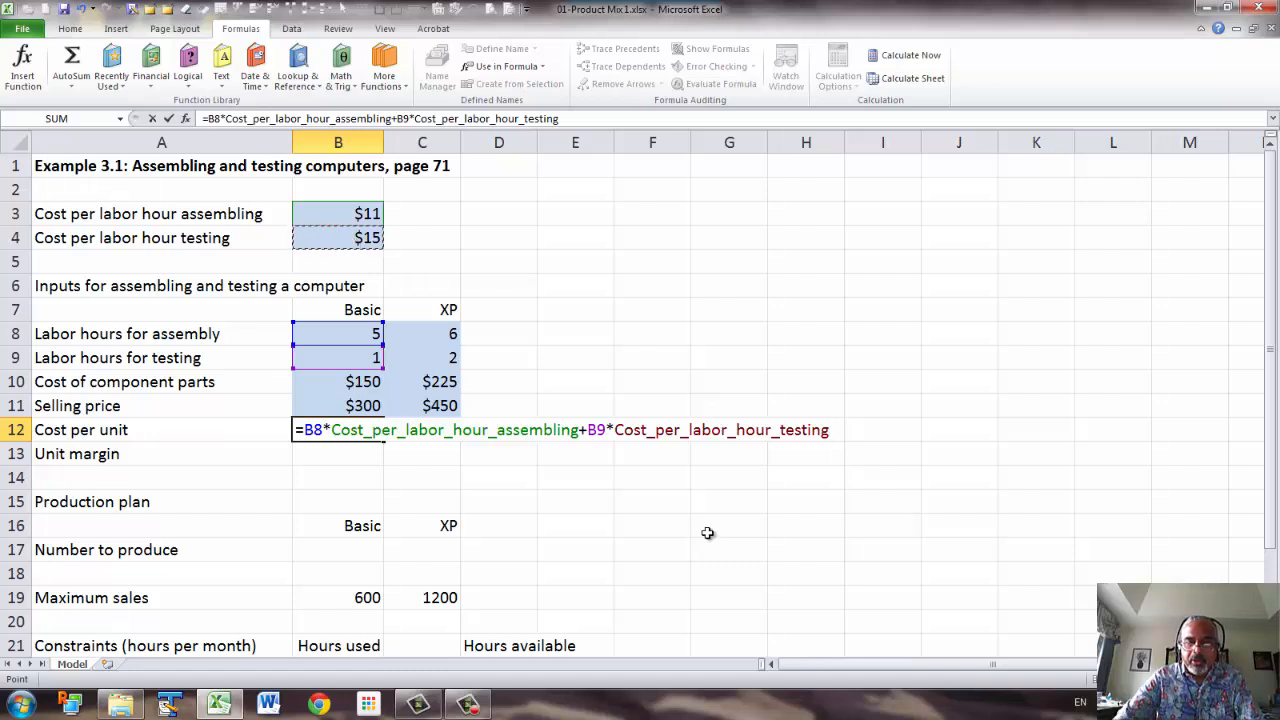
pyautogui.write('+')
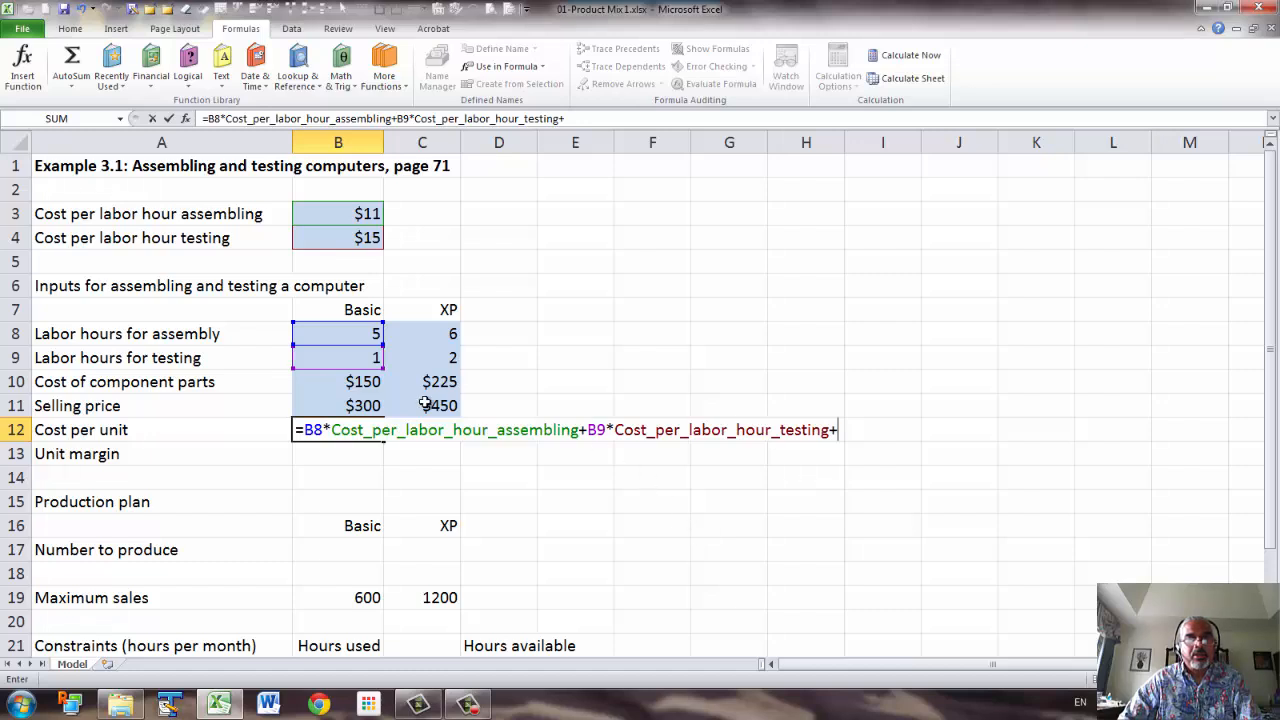
pyautogui.click(368, 382)
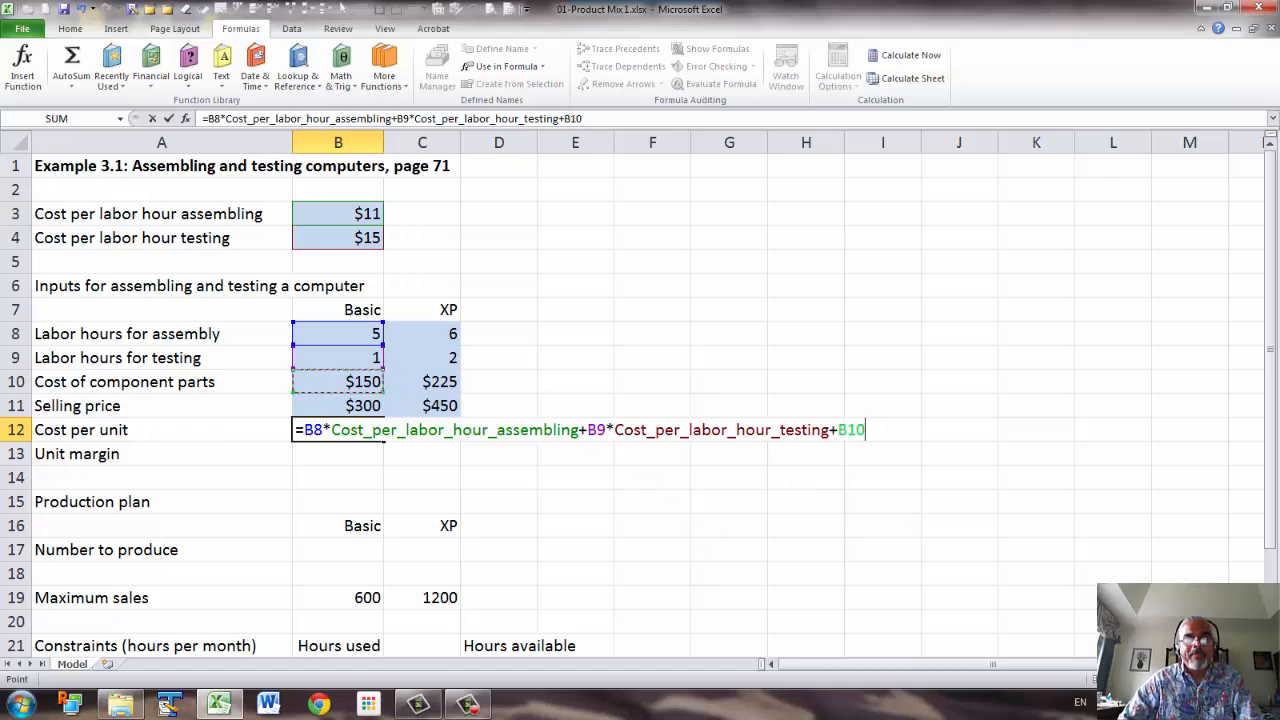
pyautogui.press('Return')
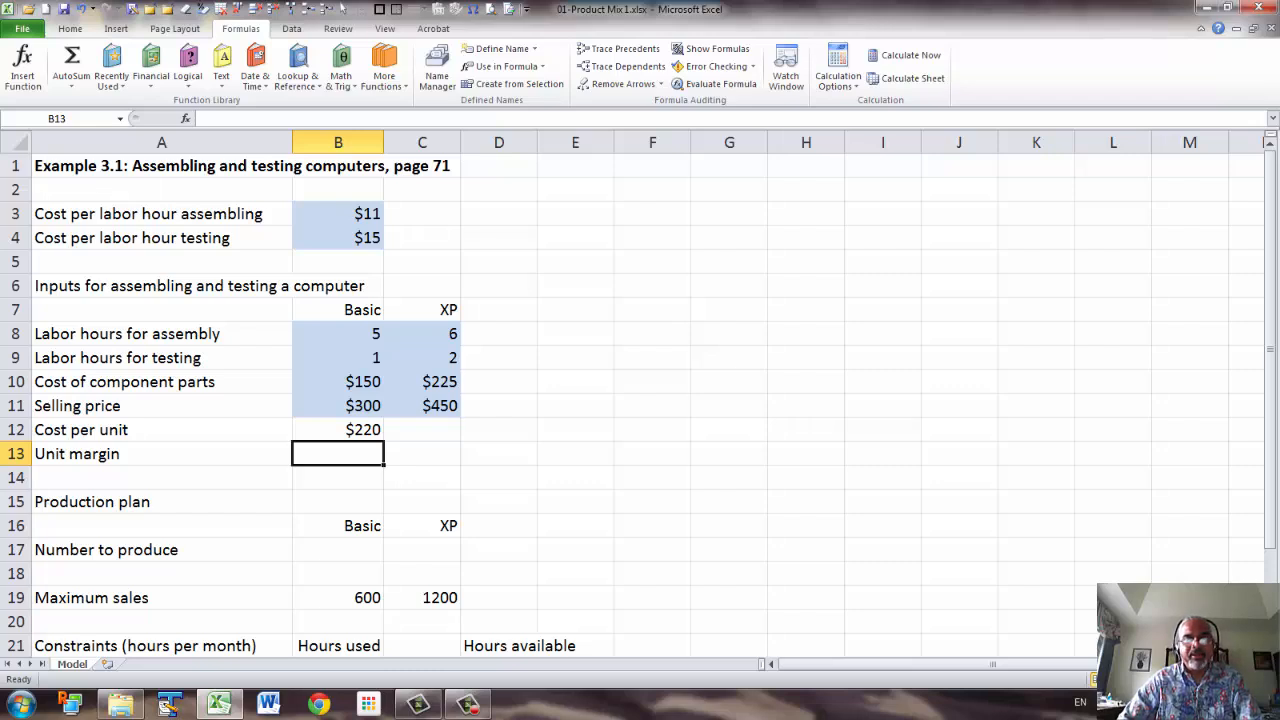
# Enter the Basic unit margin in B13 as =B11-B12 and copy the cost and margin formulas to the XP column
pyautogui.write('=')
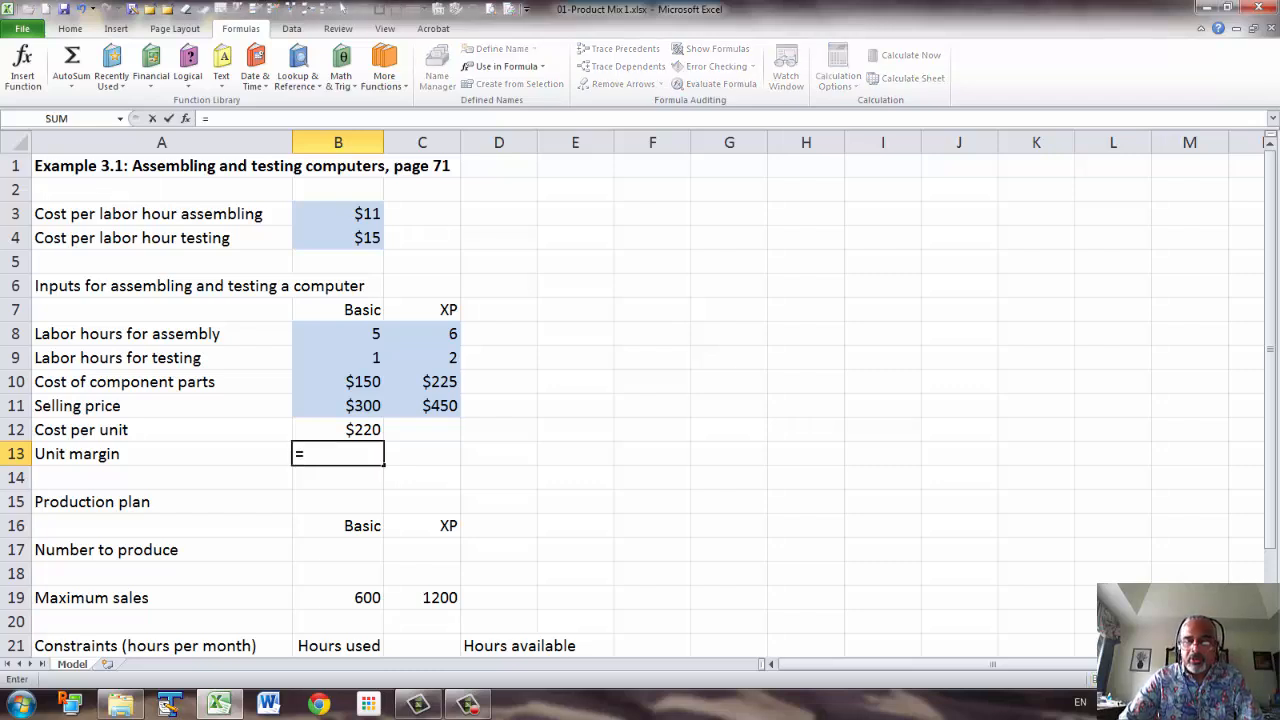
pyautogui.click(338, 405)
pyautogui.write('-')
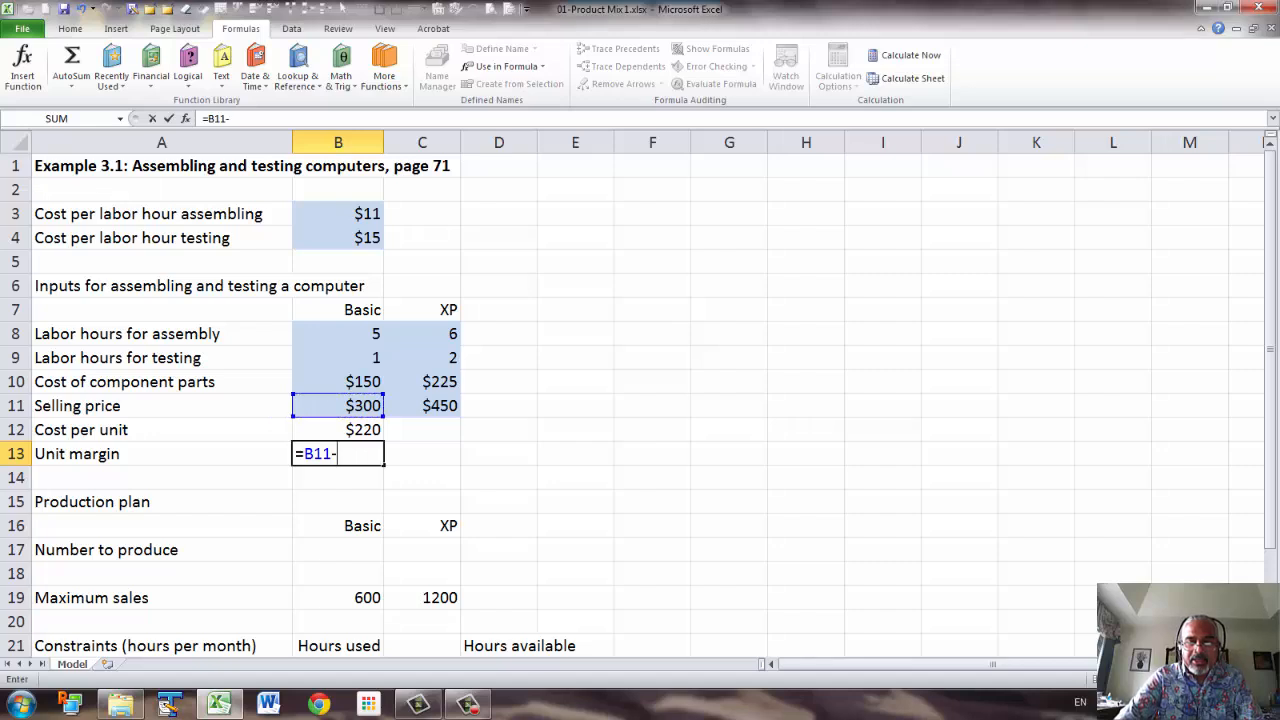
pyautogui.click(338, 429)
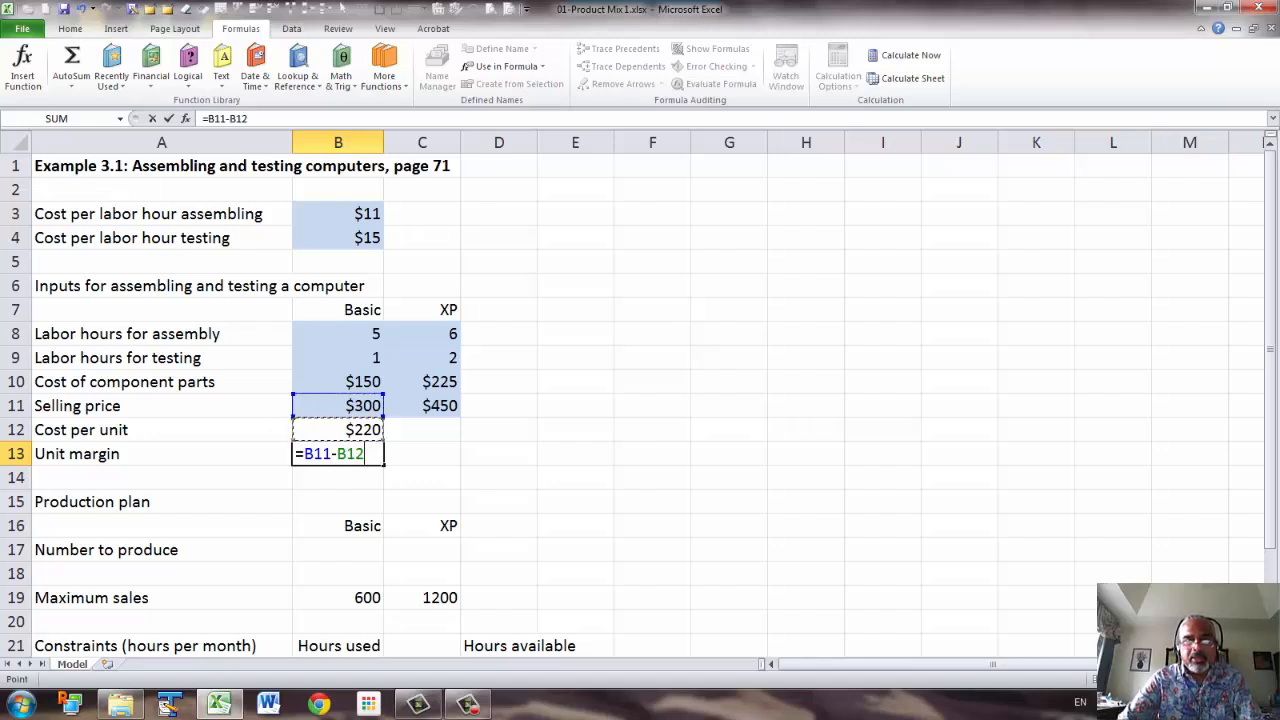
pyautogui.press('Return')
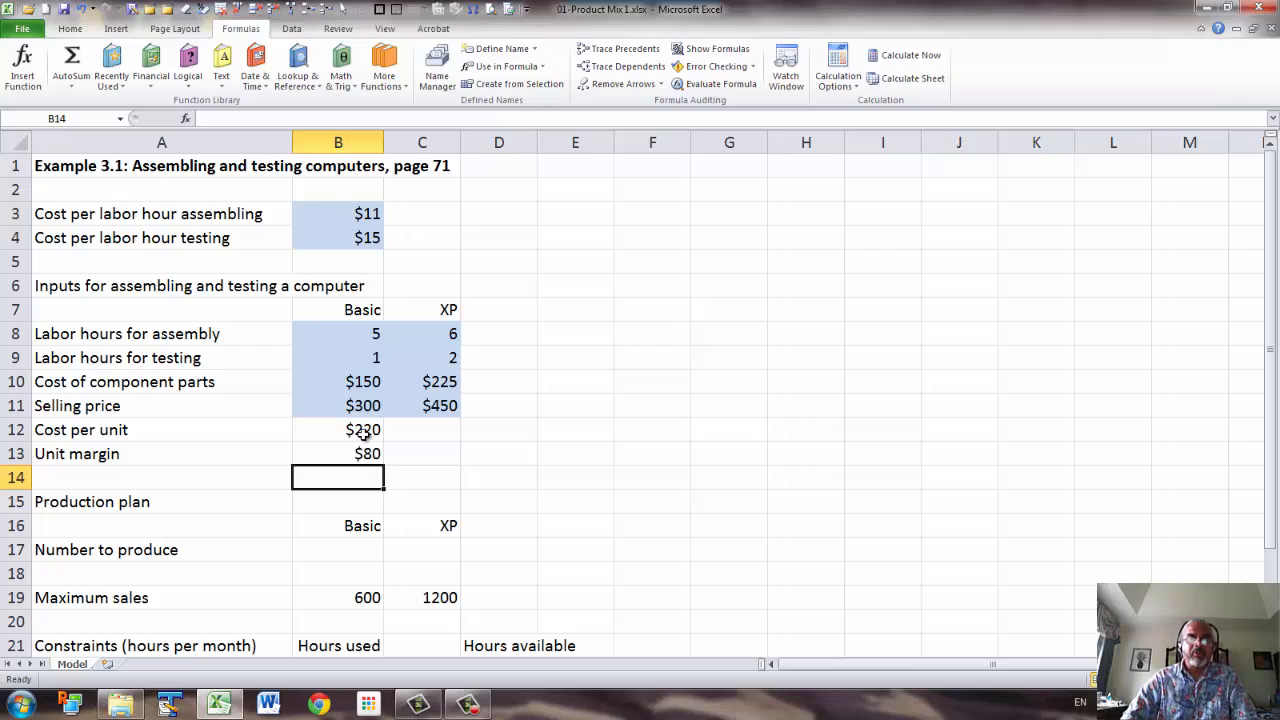
pyautogui.moveTo(362, 429); pyautogui.dragTo(442, 466)
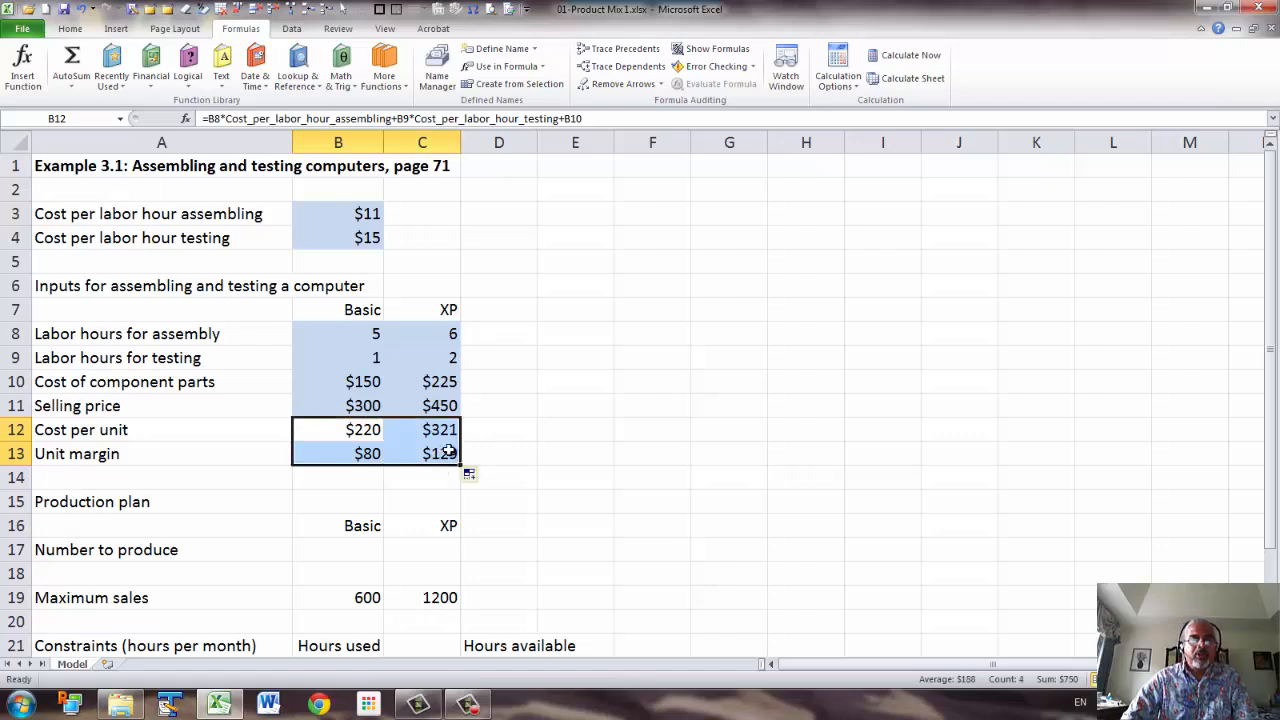
pyautogui.click(441, 455)
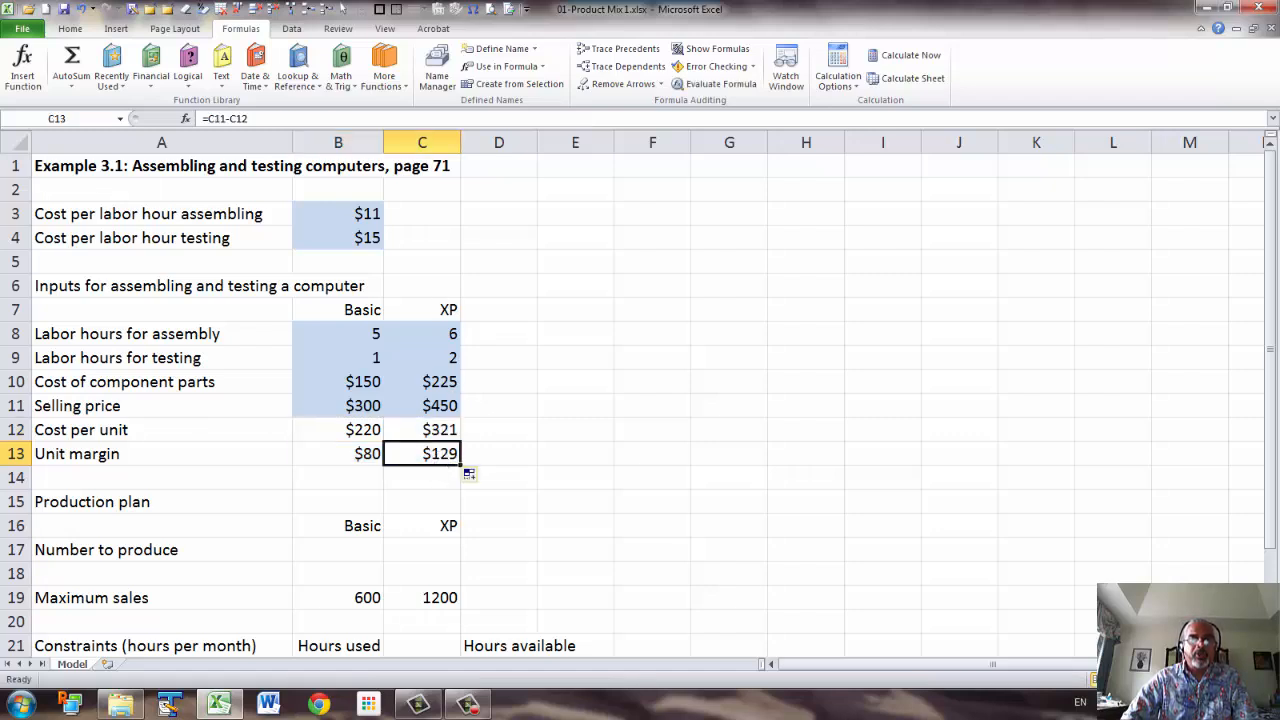
# Add a thick bottom border under the production plan header row A16:C16
pyautogui.moveTo(64, 518); pyautogui.dragTo(411, 531)
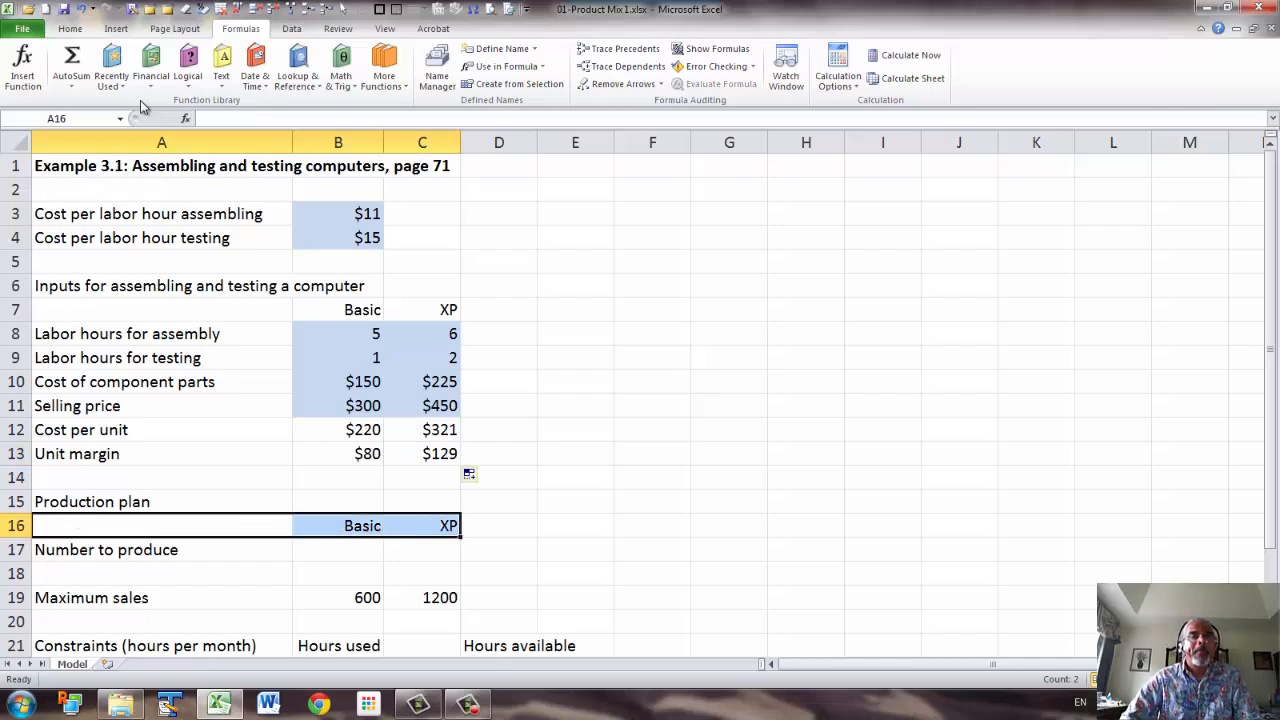
pyautogui.click(70, 28)
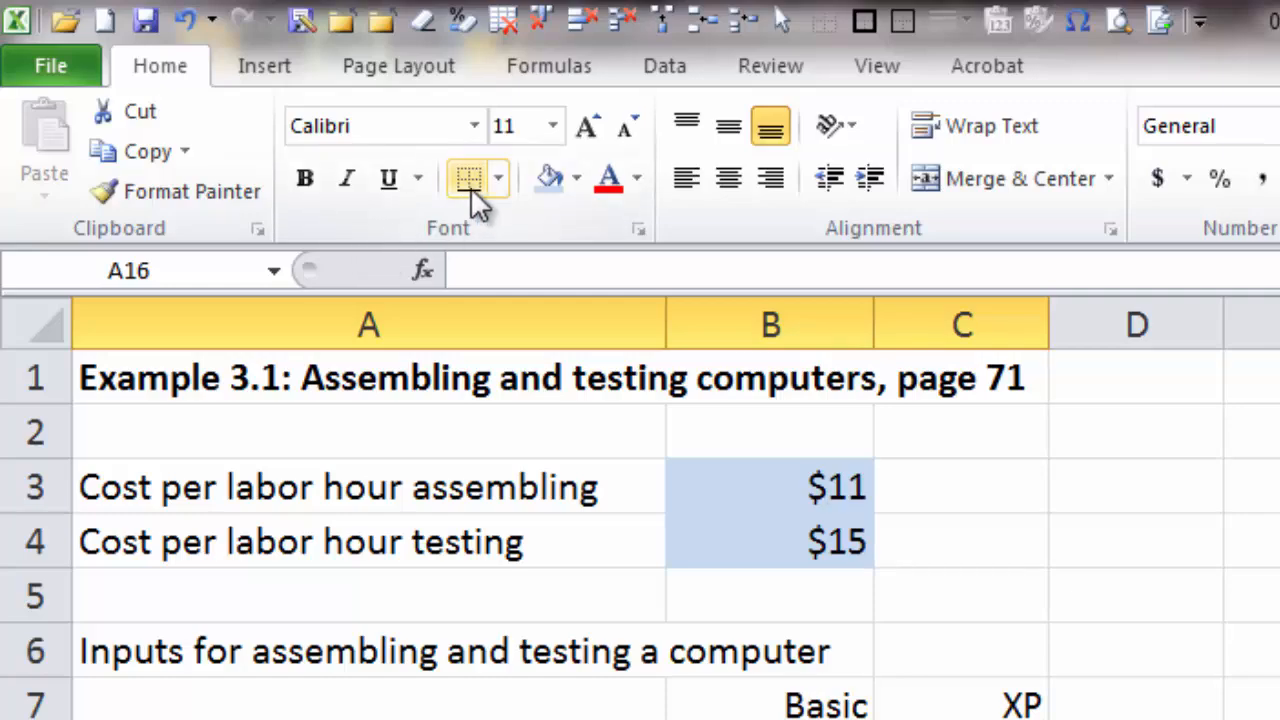
pyautogui.click(498, 176)
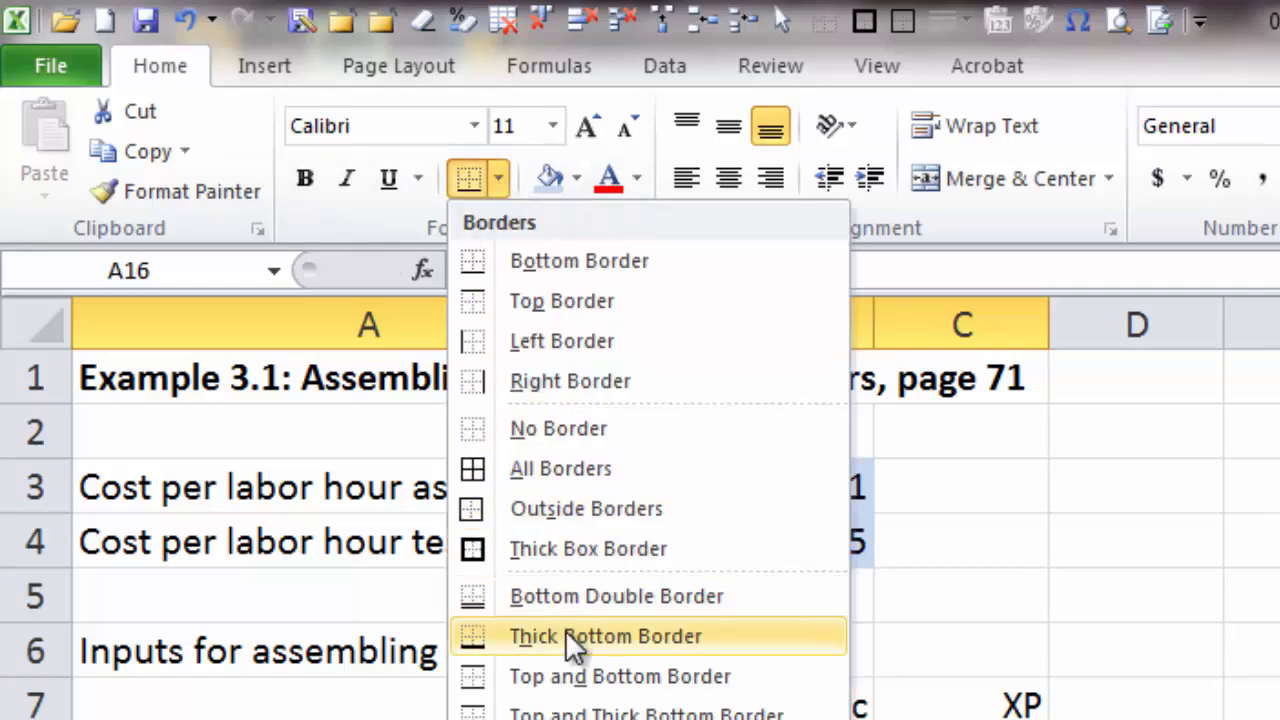
pyautogui.click(568, 635)
pyautogui.click(339, 541)
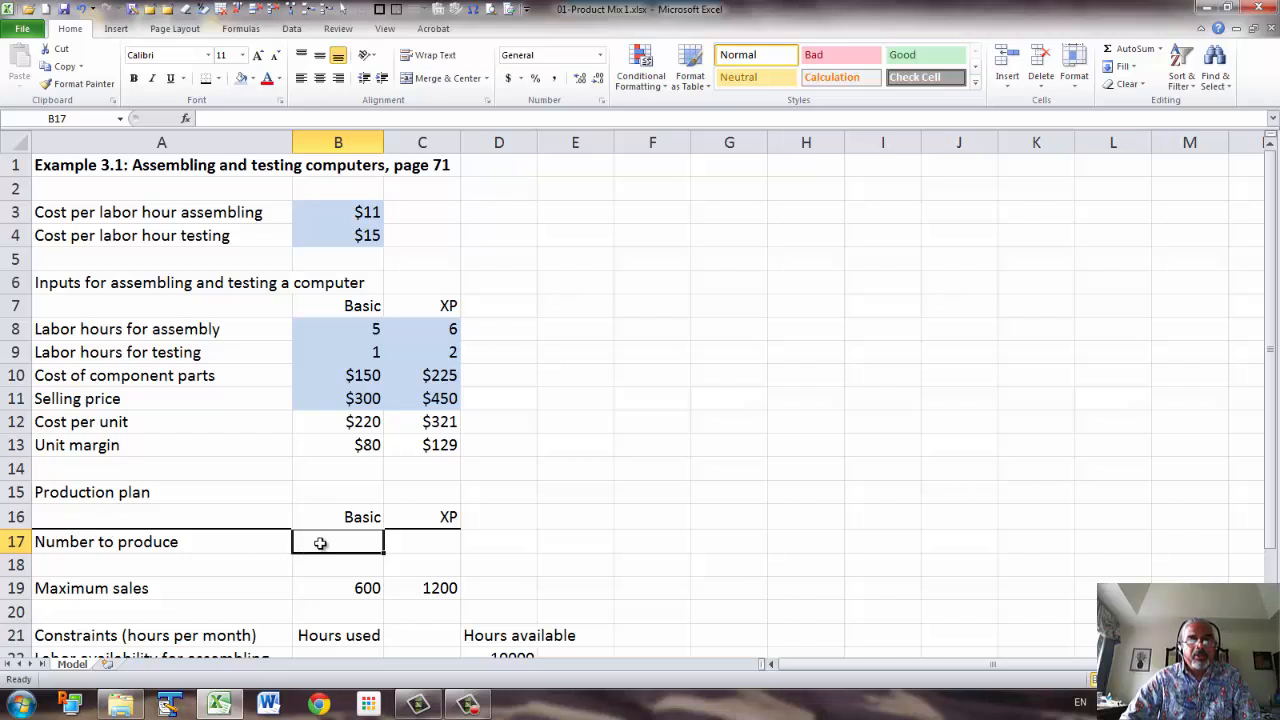
# Fill the number to produce cells B17:C17 with yellow
pyautogui.moveTo(320, 543); pyautogui.dragTo(404, 543)
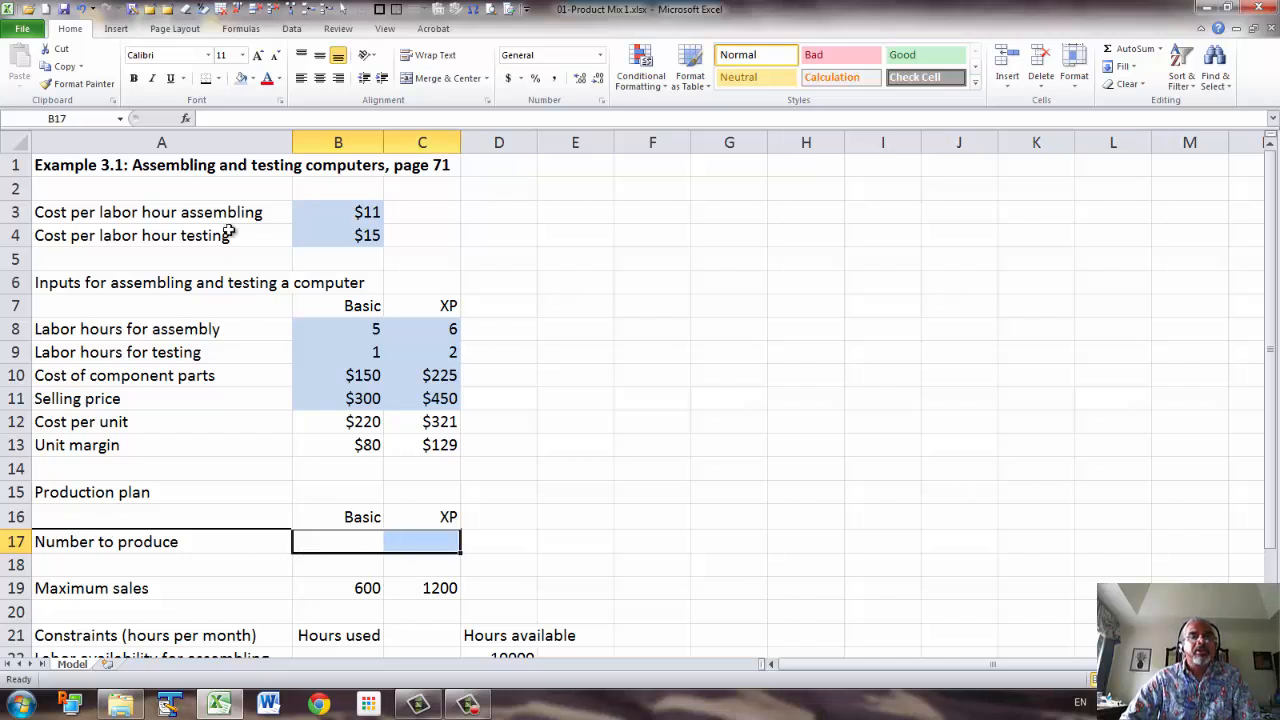
pyautogui.click(254, 79)
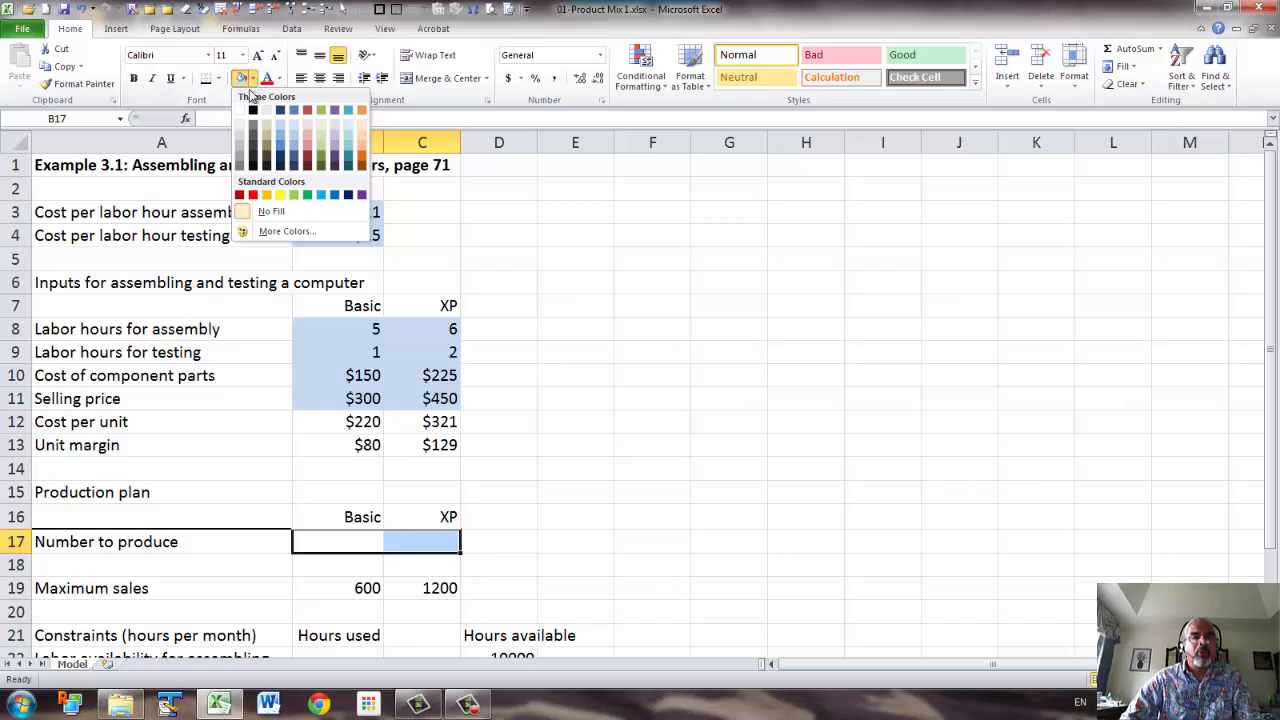
pyautogui.click(280, 194)
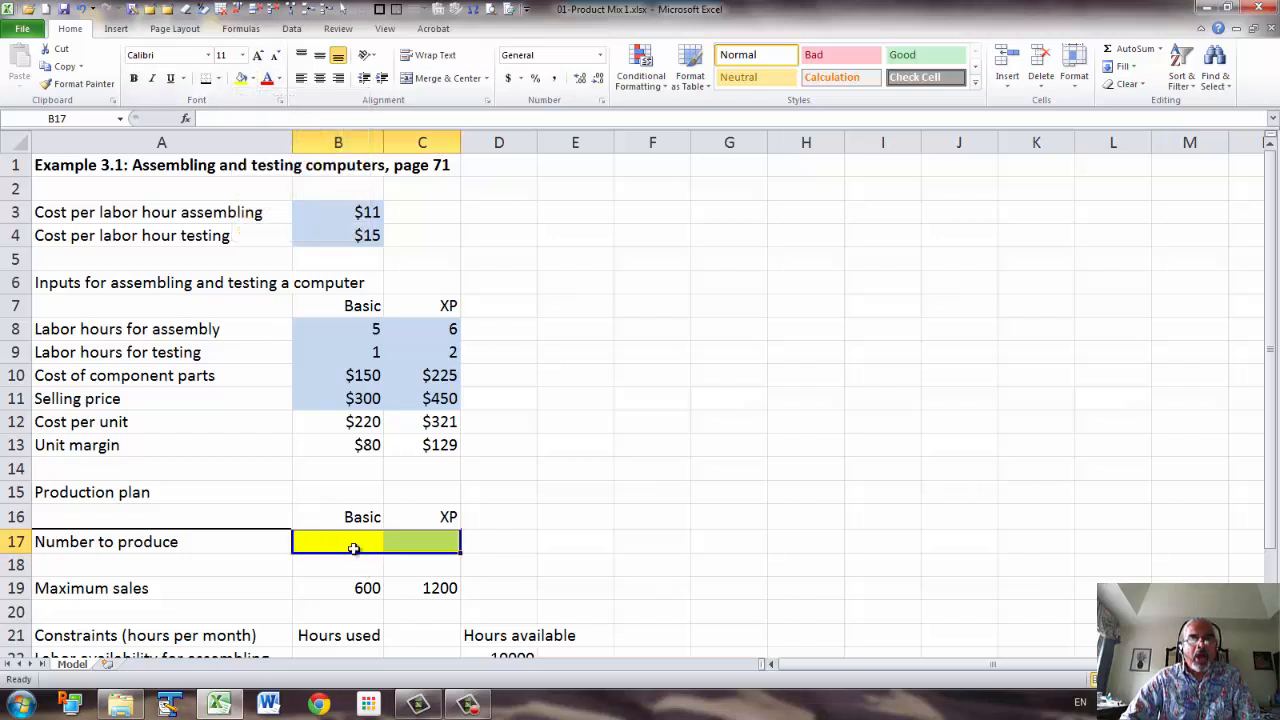
pyautogui.click(348, 543)
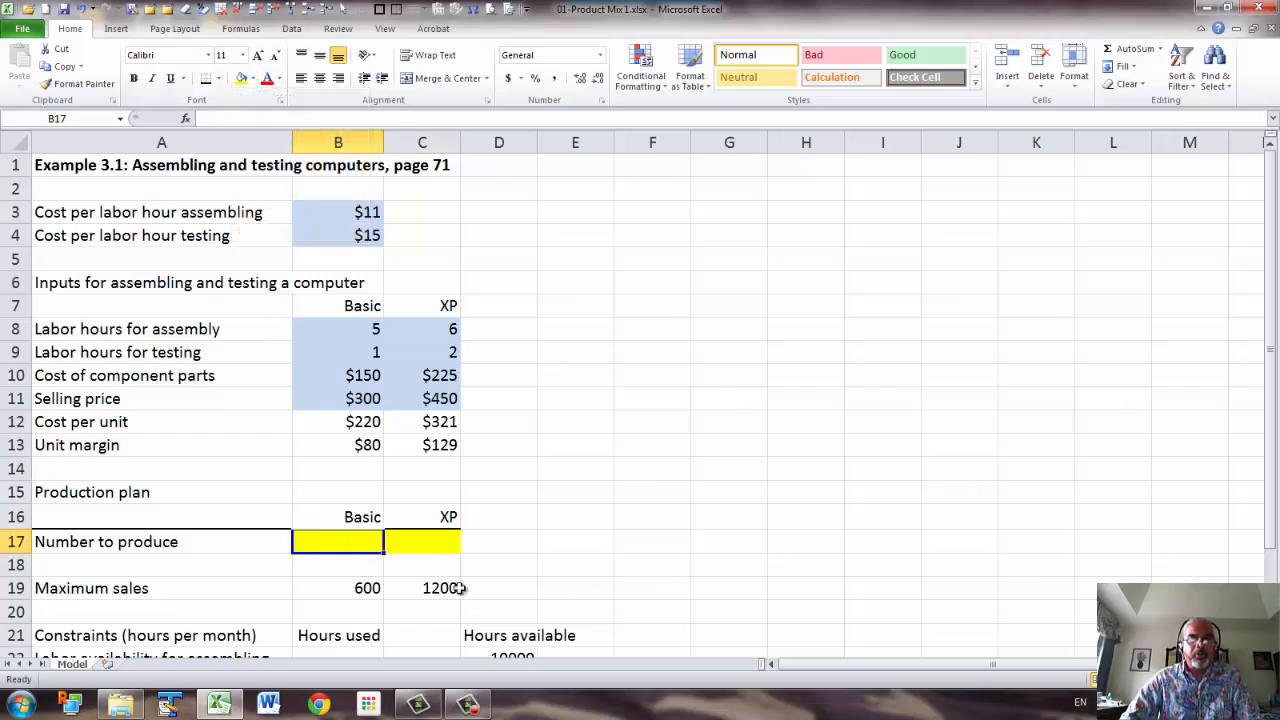
pyautogui.click(440, 545)
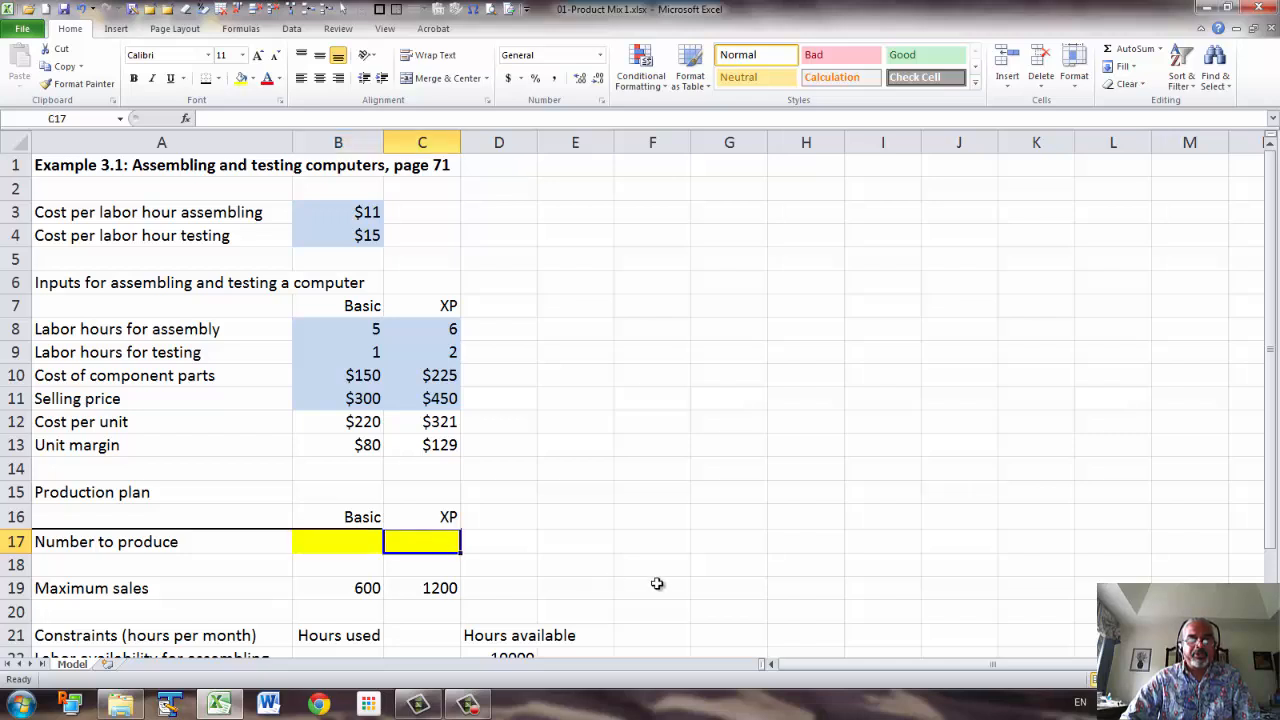
pyautogui.moveTo(346, 541); pyautogui.dragTo(394, 542)
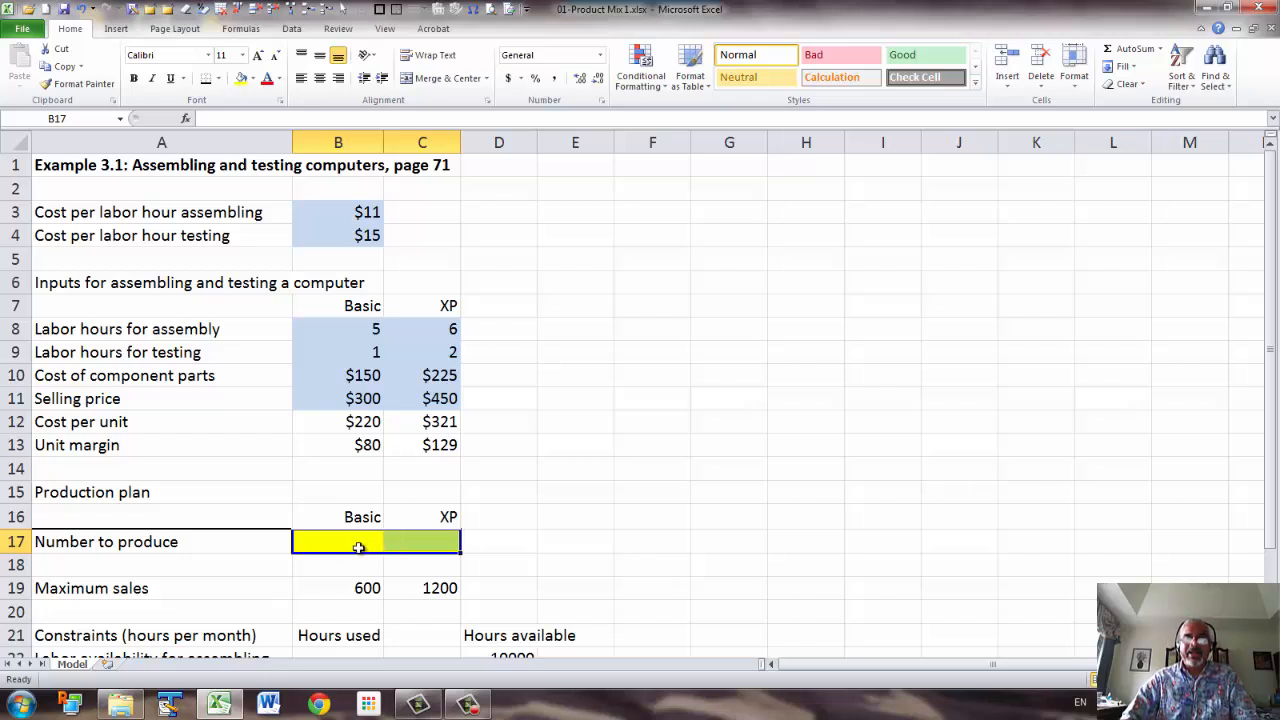
pyautogui.click(412, 546)
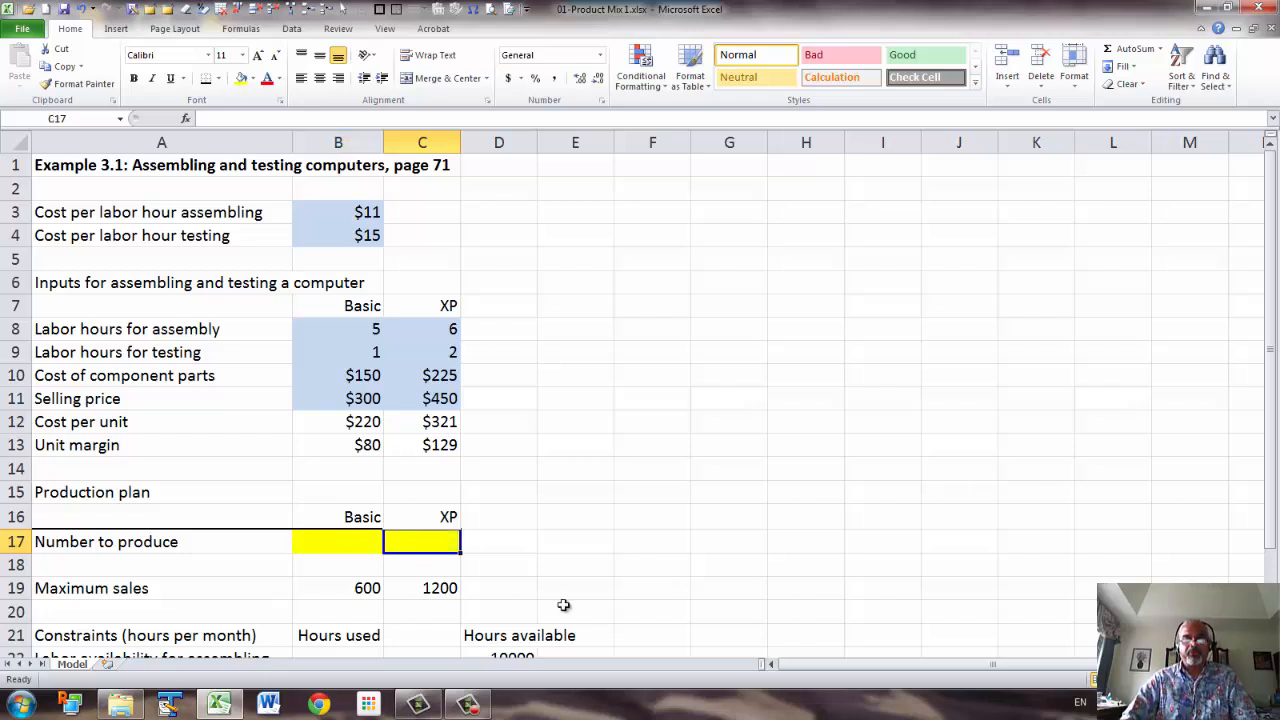
pyautogui.moveTo(335, 542); pyautogui.dragTo(391, 545)
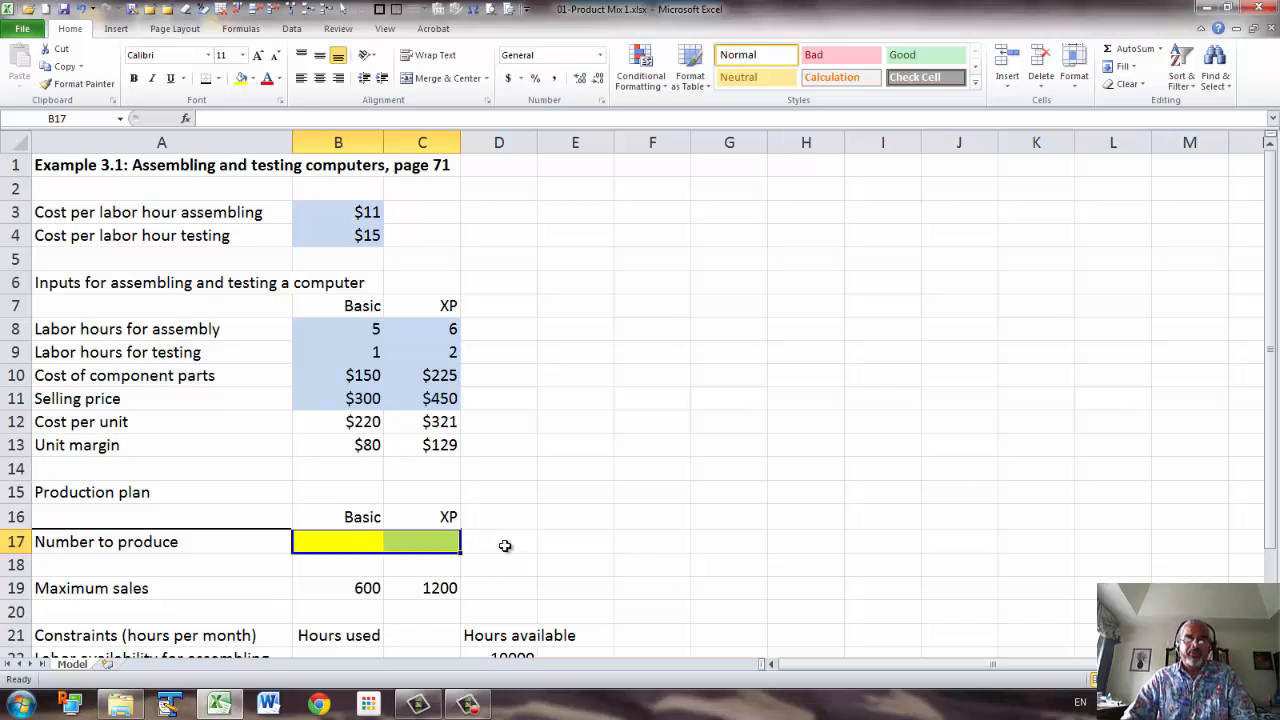
# Fill the maximum sales cells B19:C19 with the same light blue as the other input cells
pyautogui.scroll(-1, 505, 545)
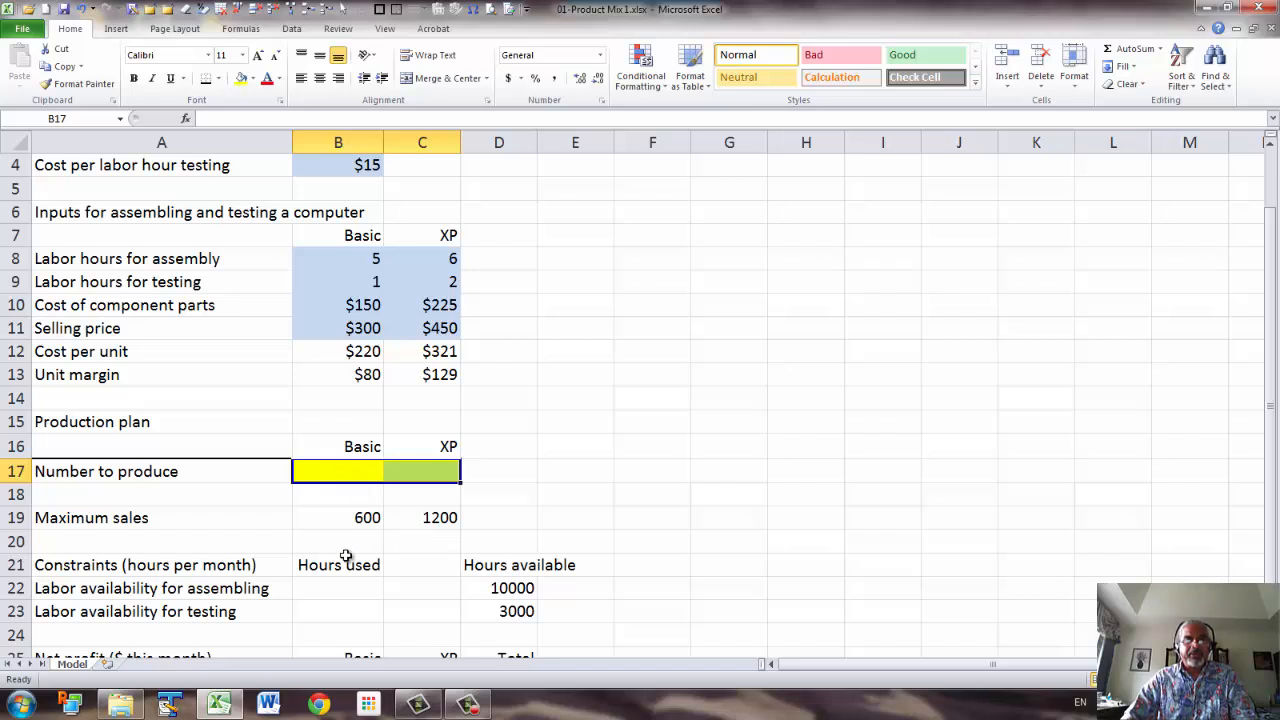
pyautogui.moveTo(334, 523); pyautogui.dragTo(408, 528)
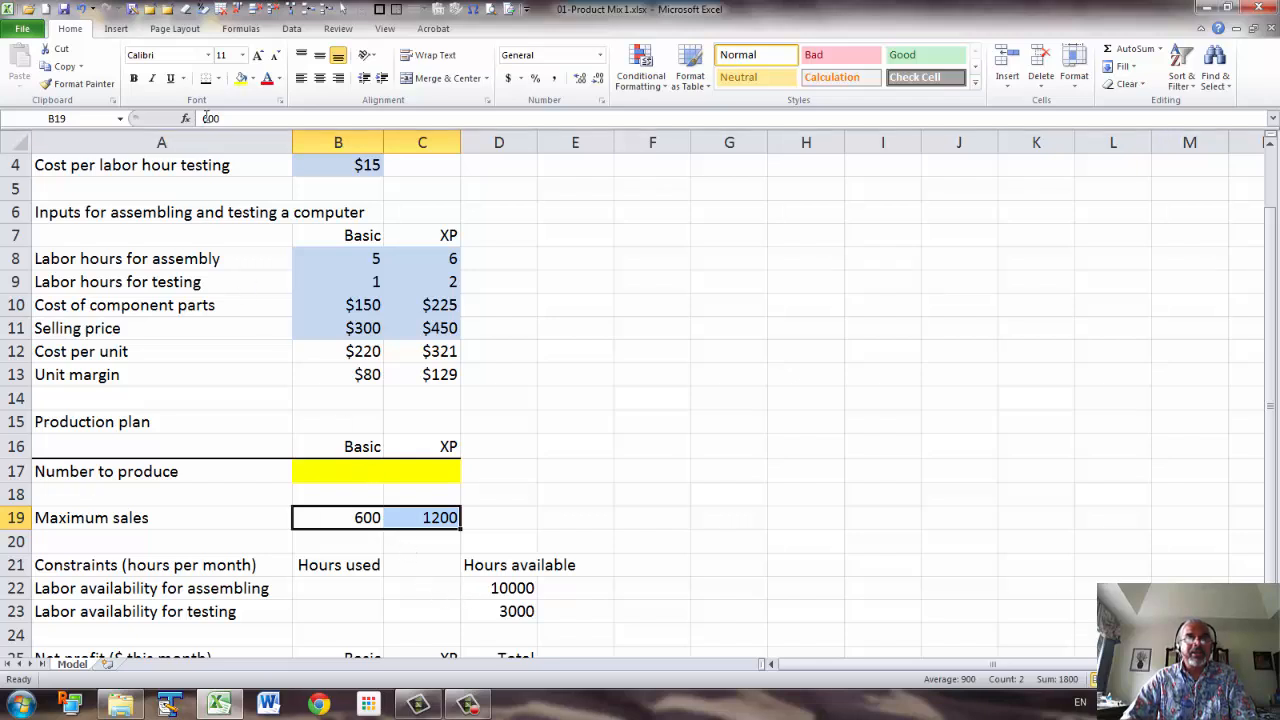
pyautogui.click(255, 80)
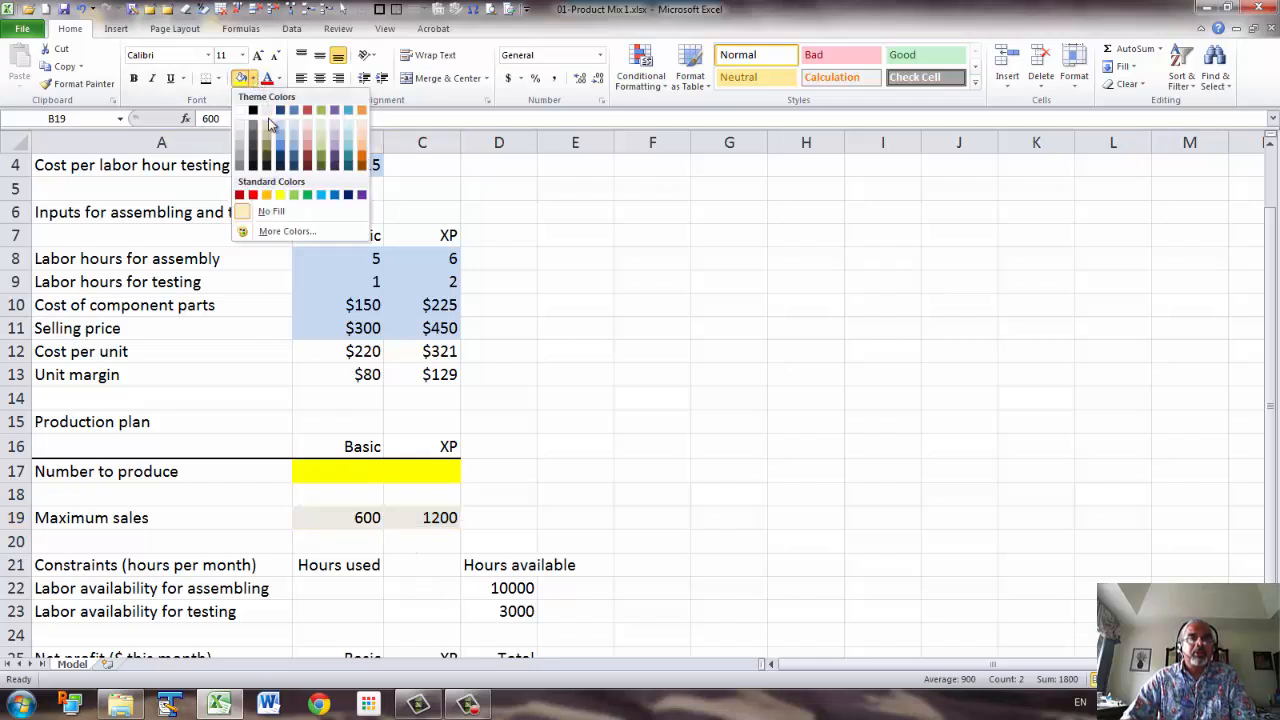
pyautogui.click(240, 108)
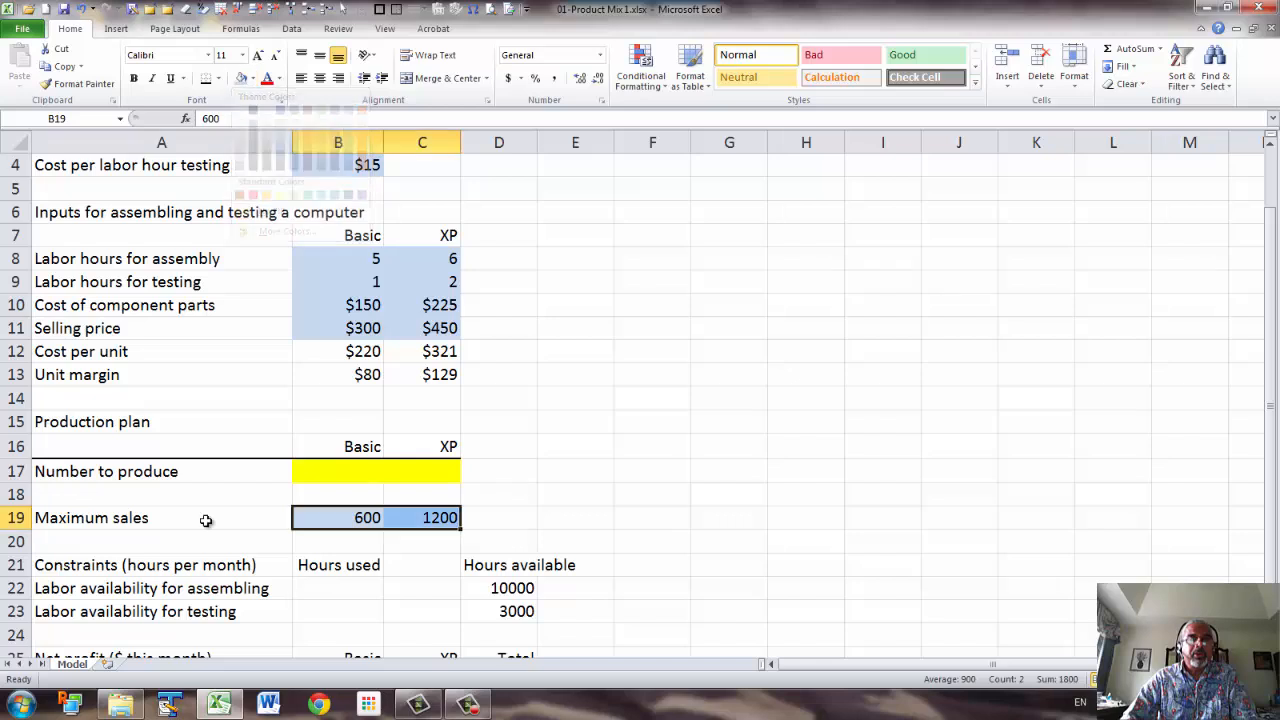
# Enter <= in B18 between number to produce and maximum sales, and copy it to C18
pyautogui.click(346, 496)
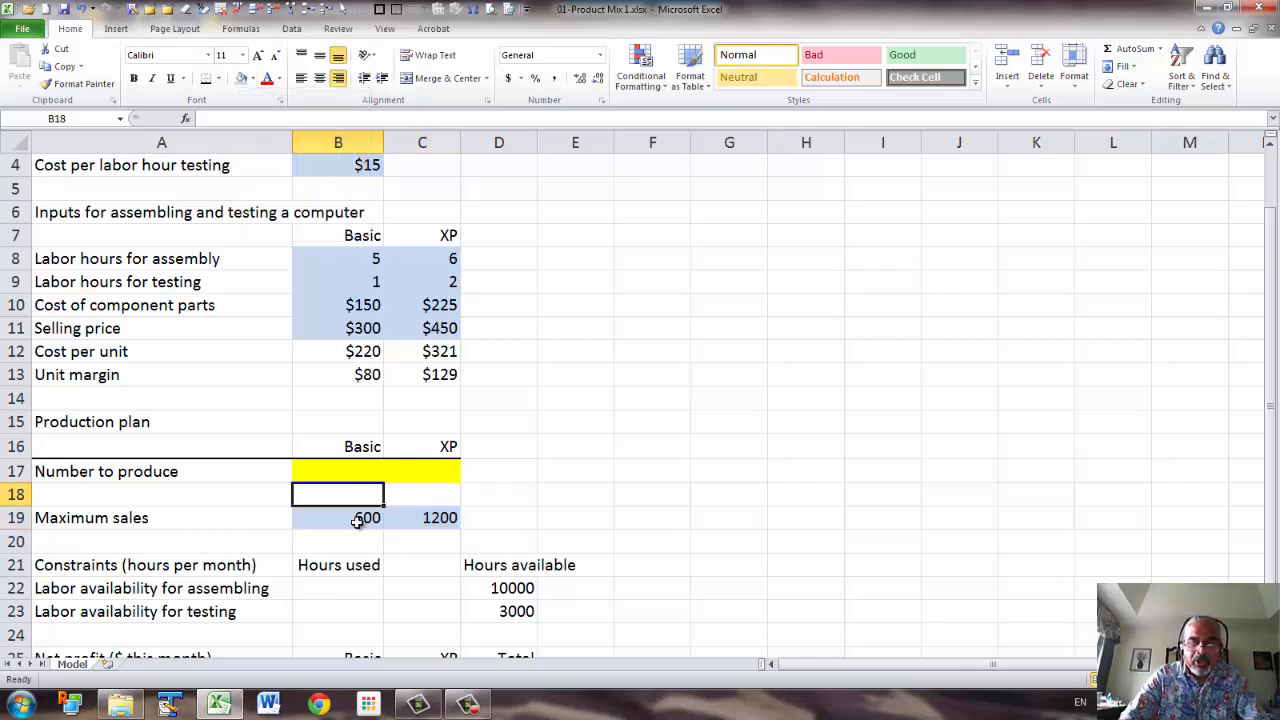
pyautogui.write('<=')
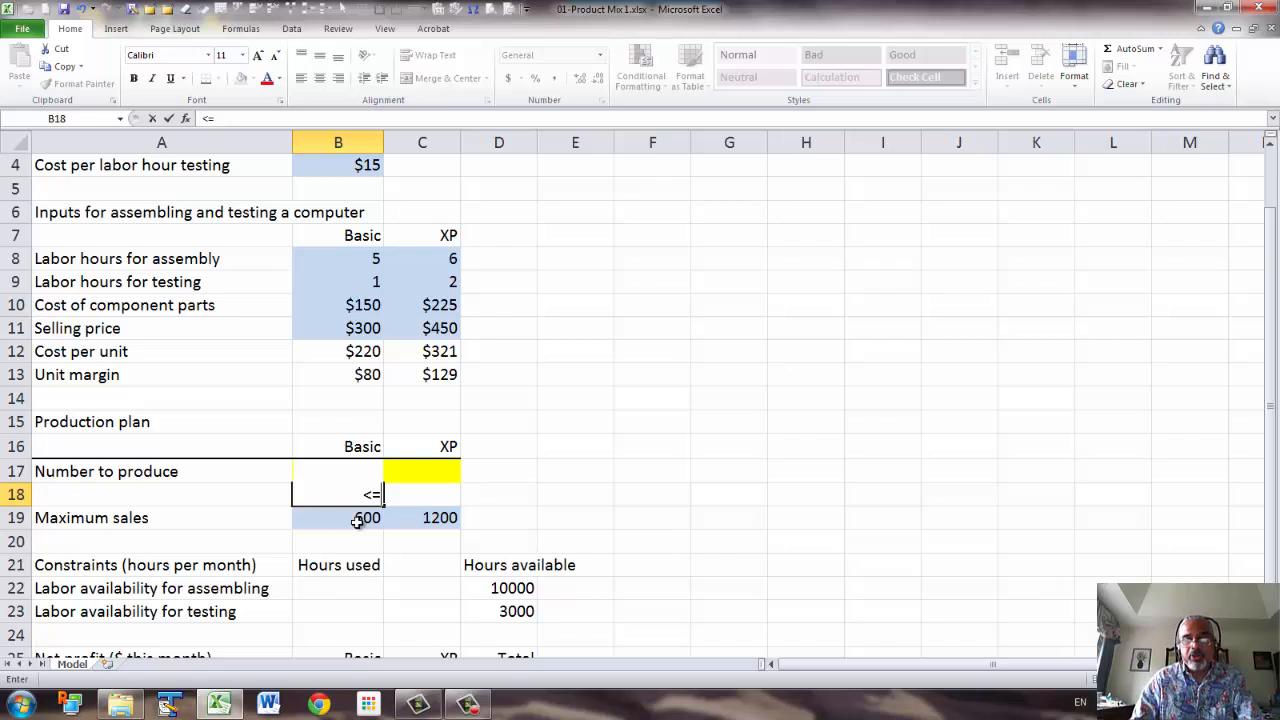
pyautogui.press('Return')
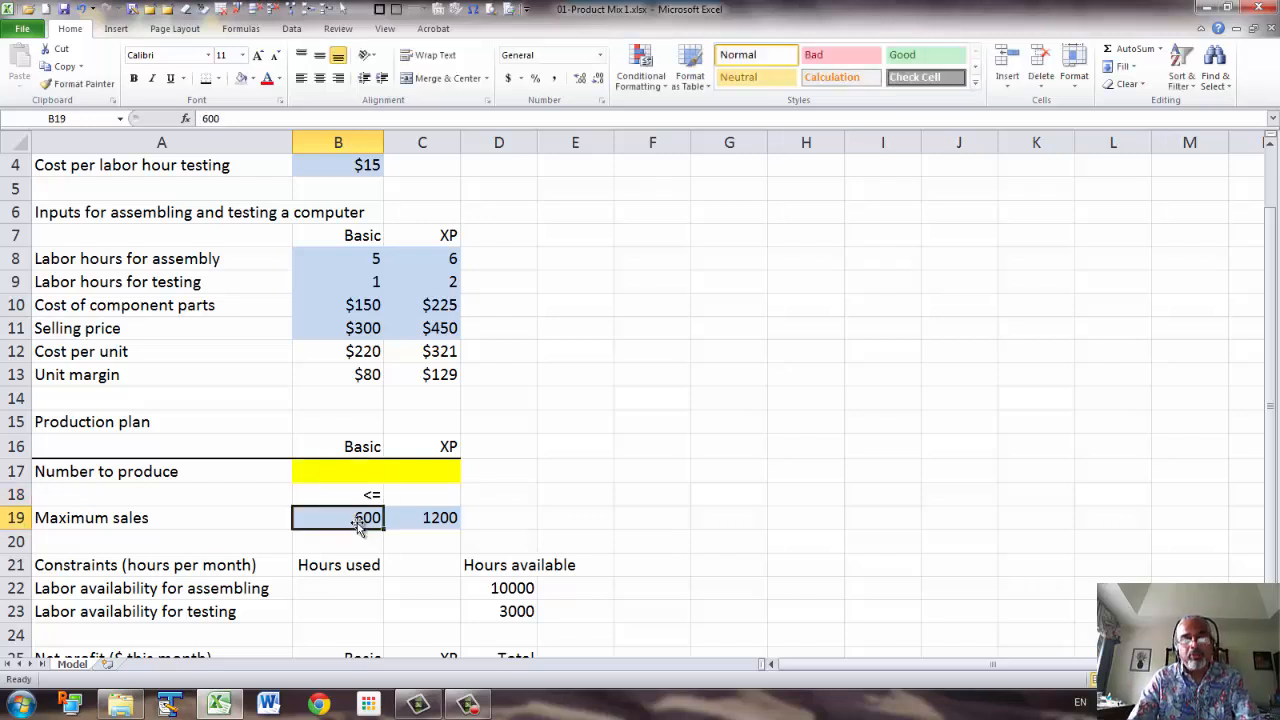
pyautogui.press('Up')
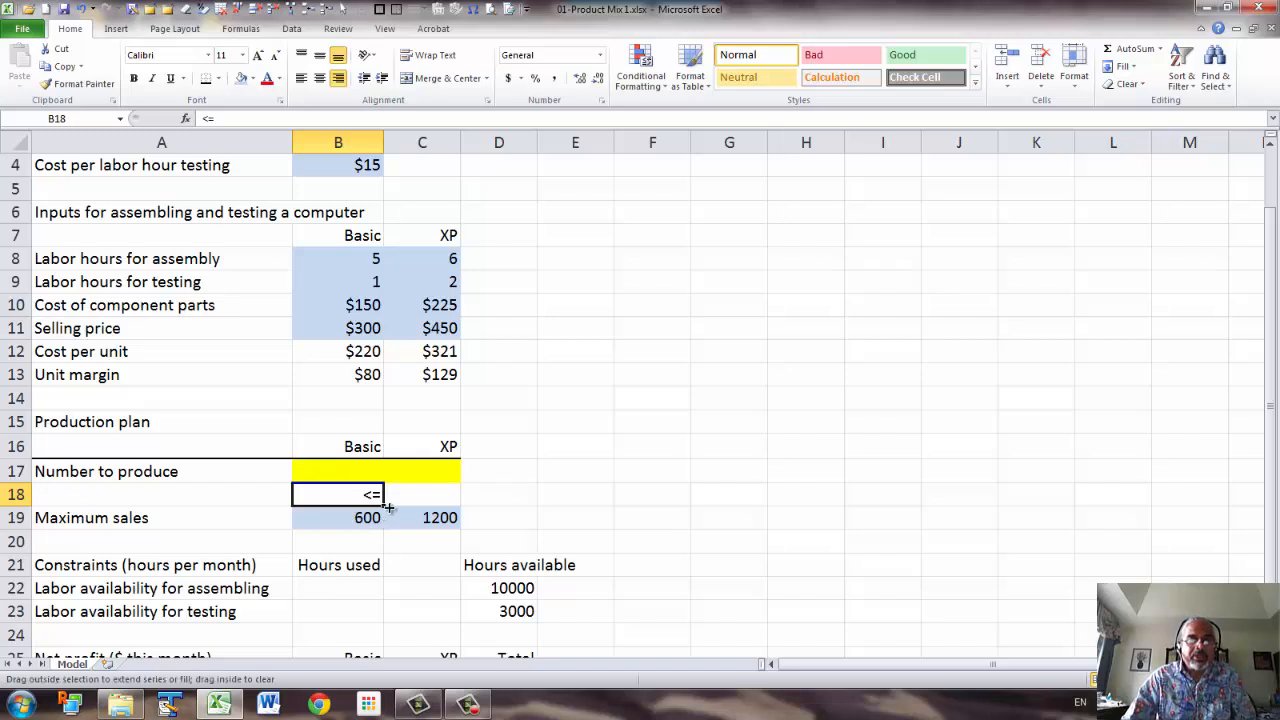
pyautogui.moveTo(385, 503); pyautogui.dragTo(425, 515)
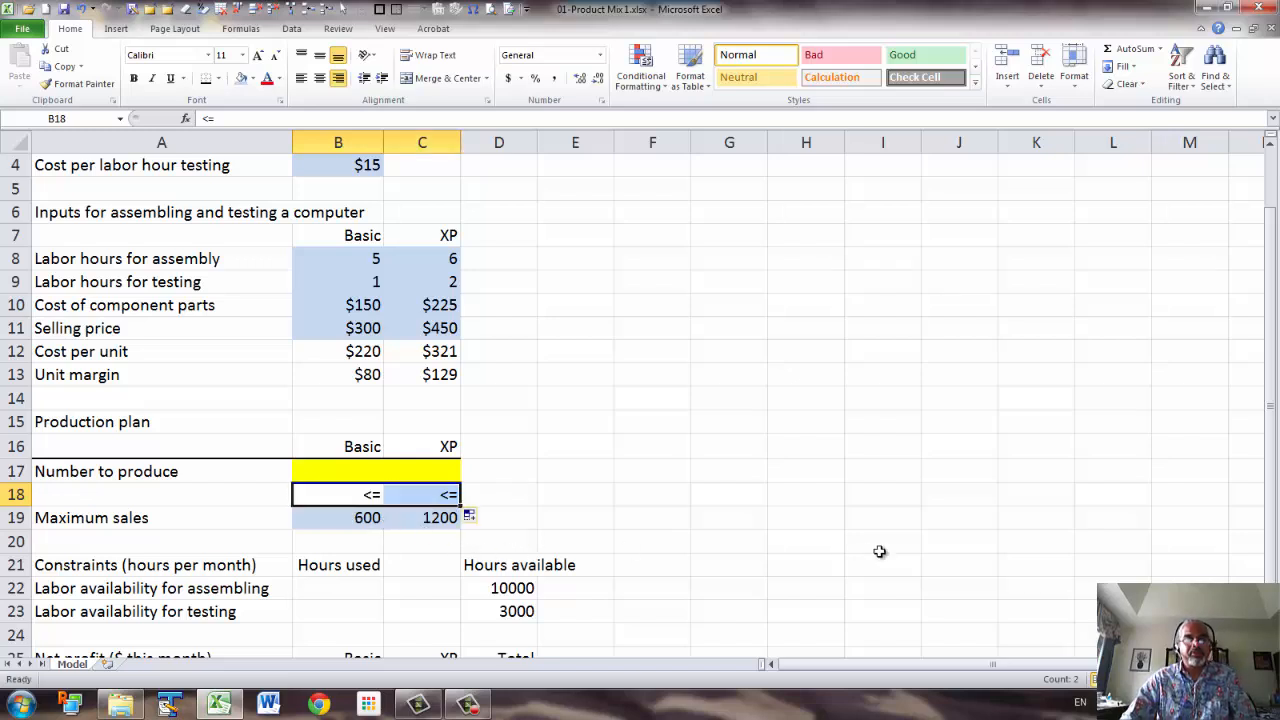
# Create a range name for the number to produce cells from the left column label of A17:C17
pyautogui.scroll(-1, 830, 512)
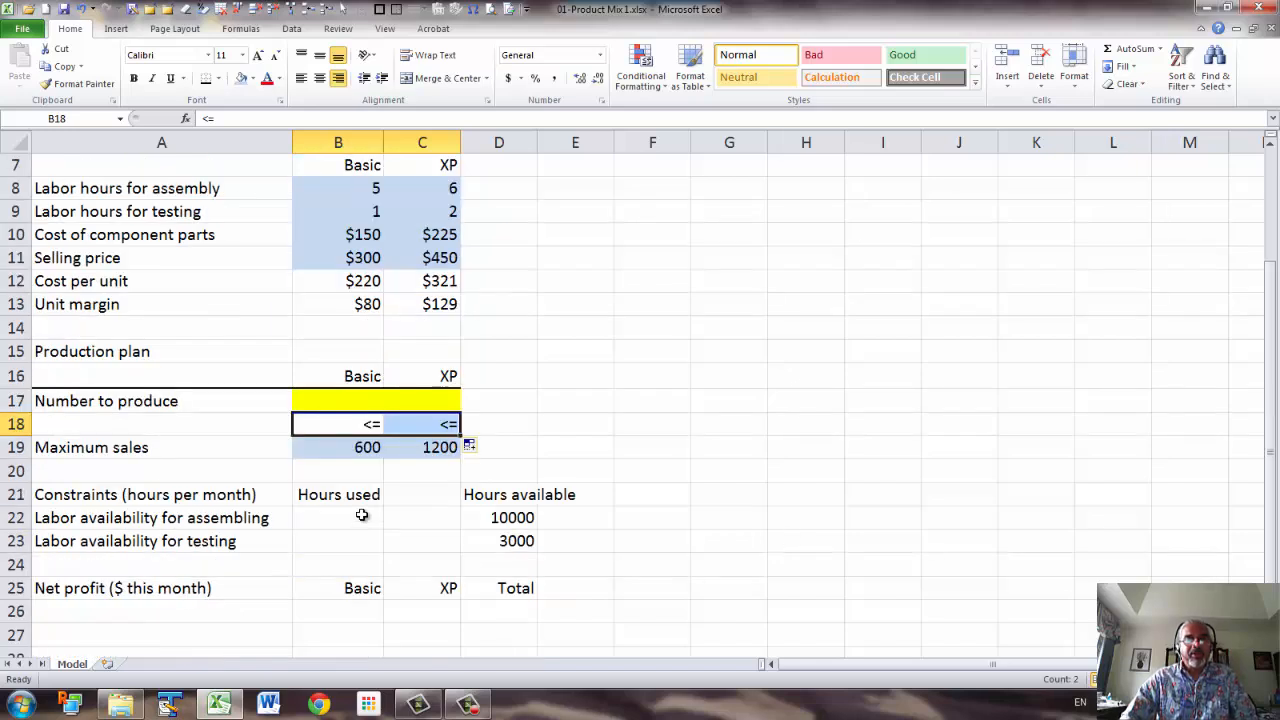
pyautogui.moveTo(362, 515); pyautogui.dragTo(362, 537)
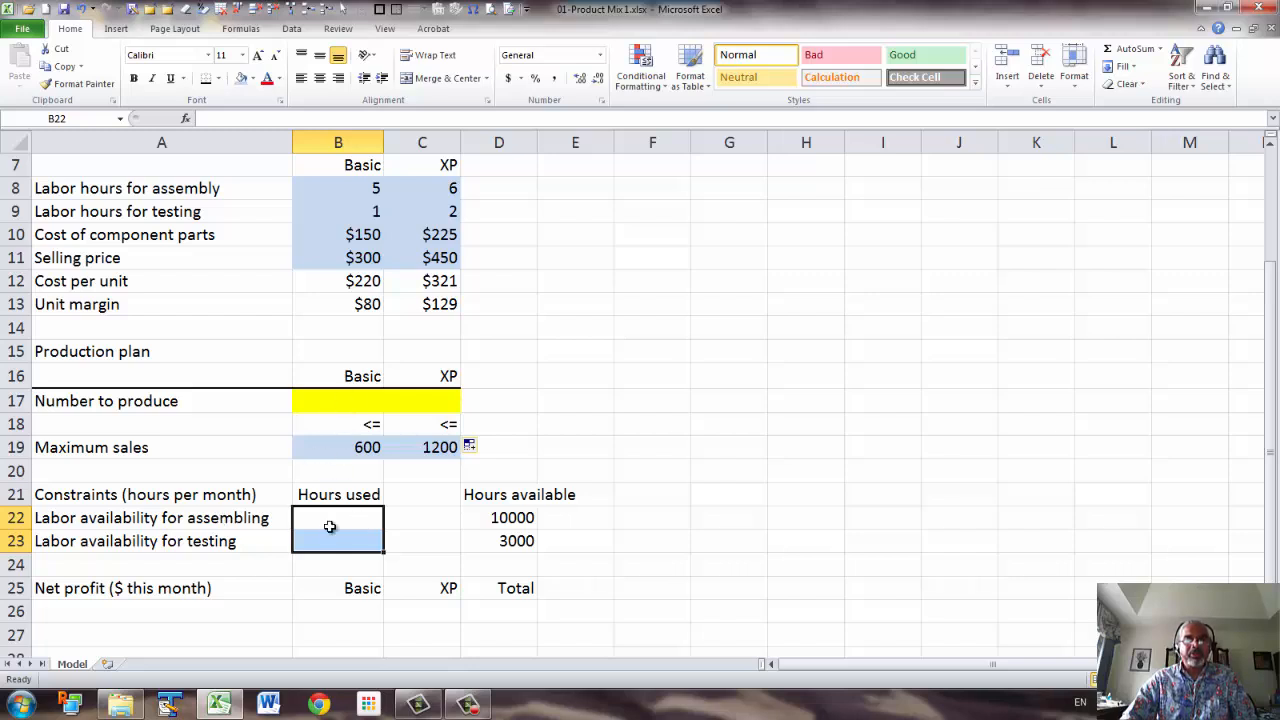
pyautogui.click(342, 402)
pyautogui.moveTo(342, 402); pyautogui.dragTo(430, 424)
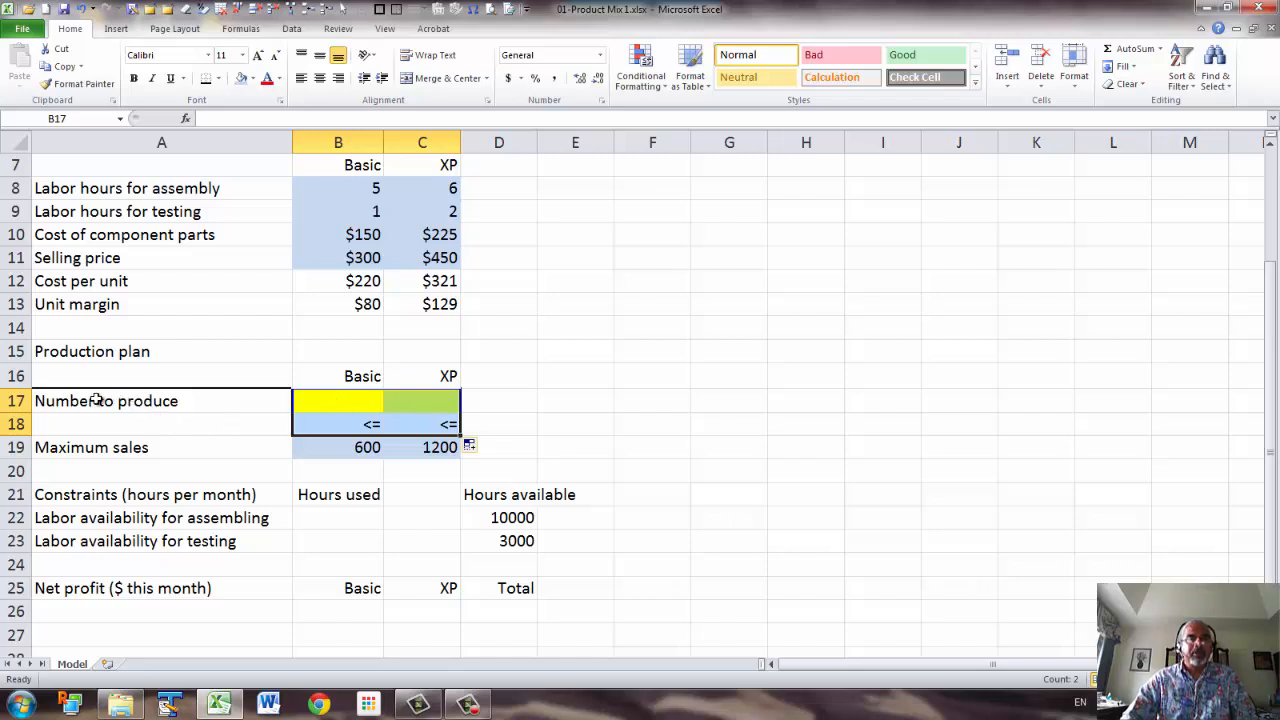
pyautogui.moveTo(97, 400); pyautogui.dragTo(415, 403)
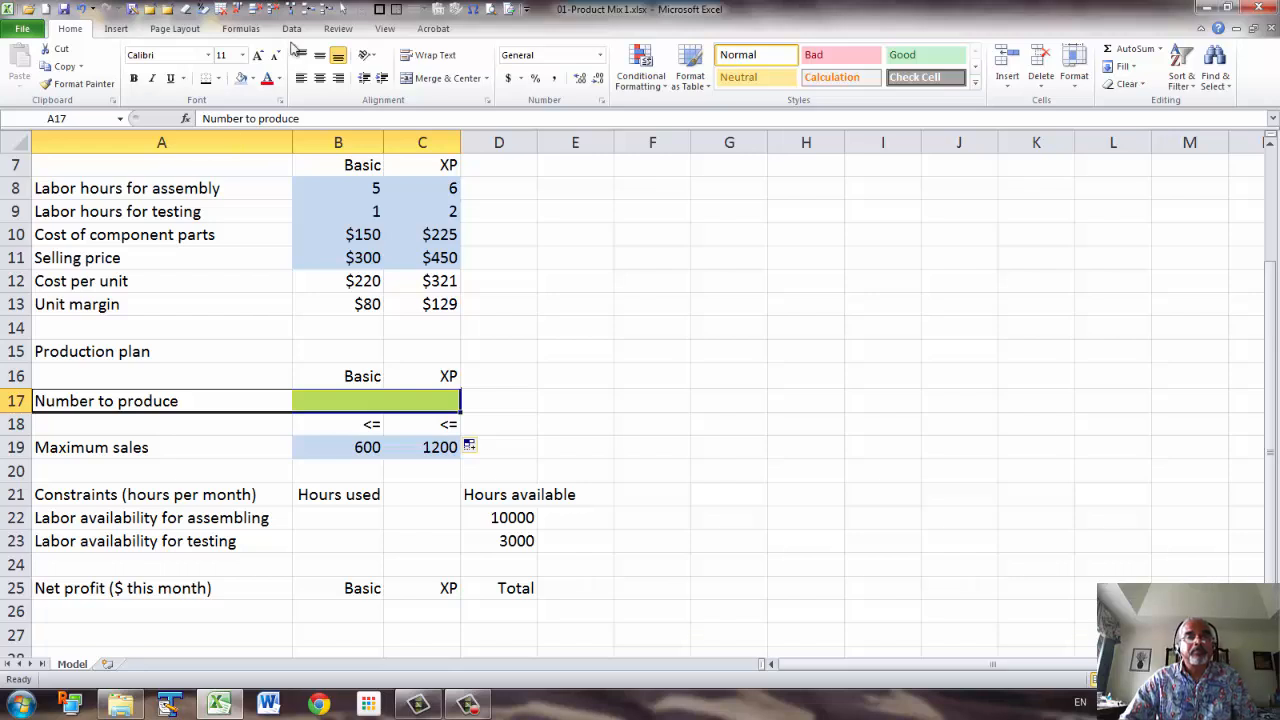
pyautogui.click(242, 29)
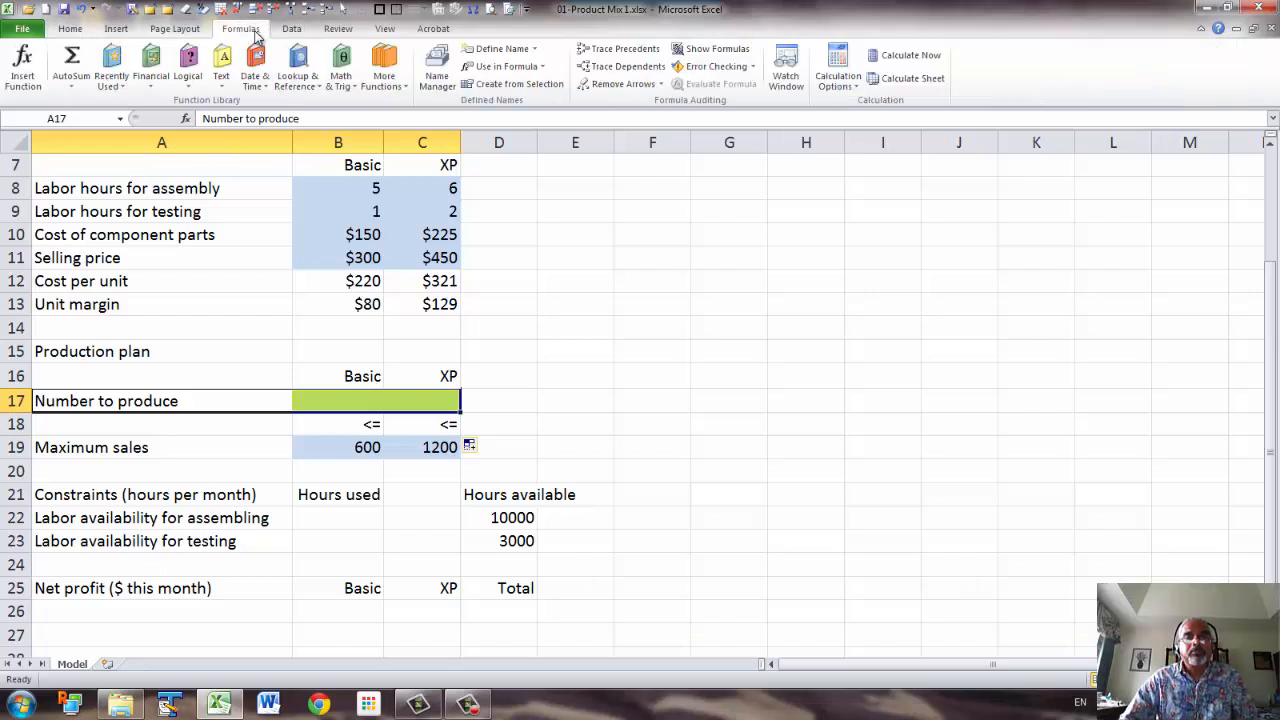
pyautogui.click(513, 85)
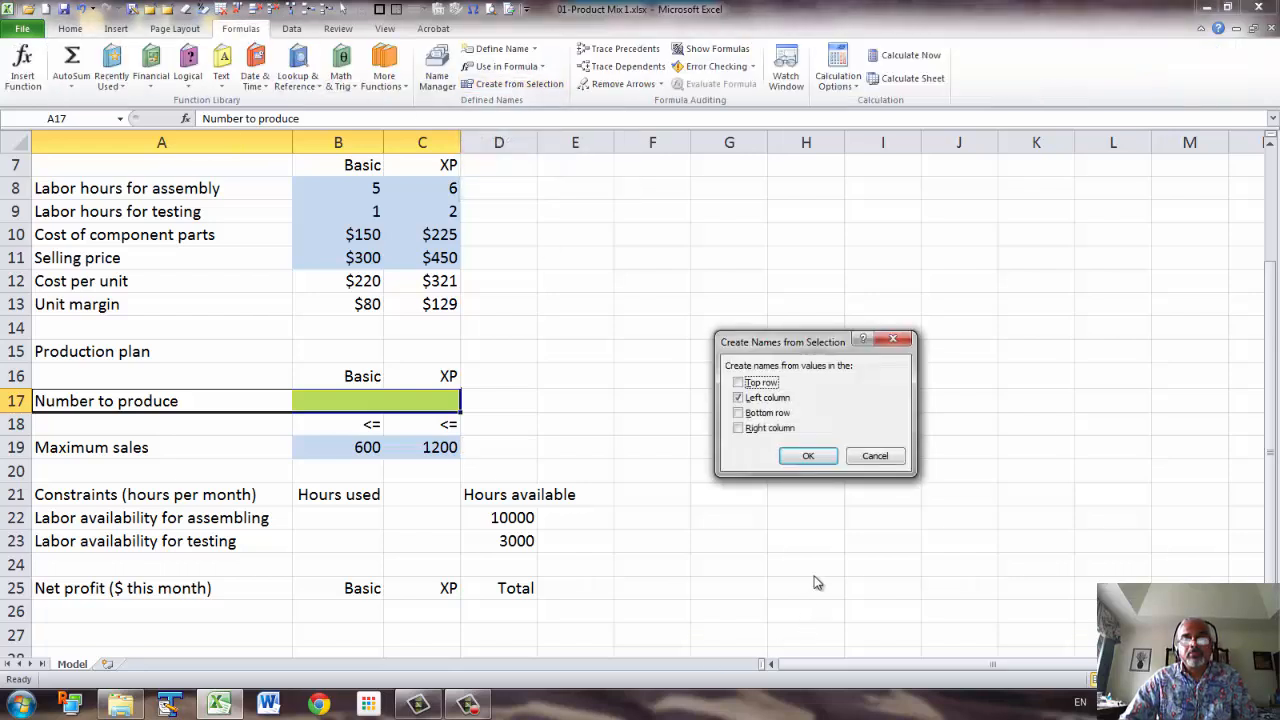
pyautogui.click(810, 458)
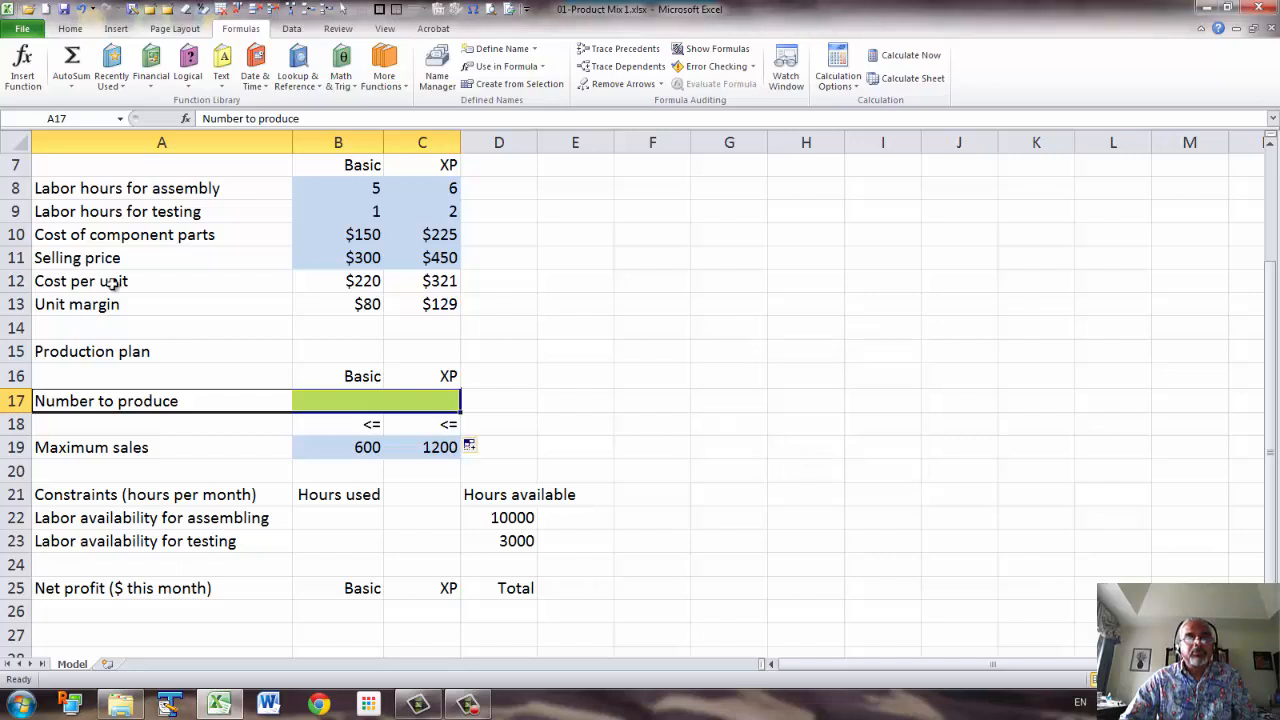
# Create range names for the assembly and testing labor hours from the left column labels of A8:C9
pyautogui.moveTo(118, 188); pyautogui.dragTo(412, 220)
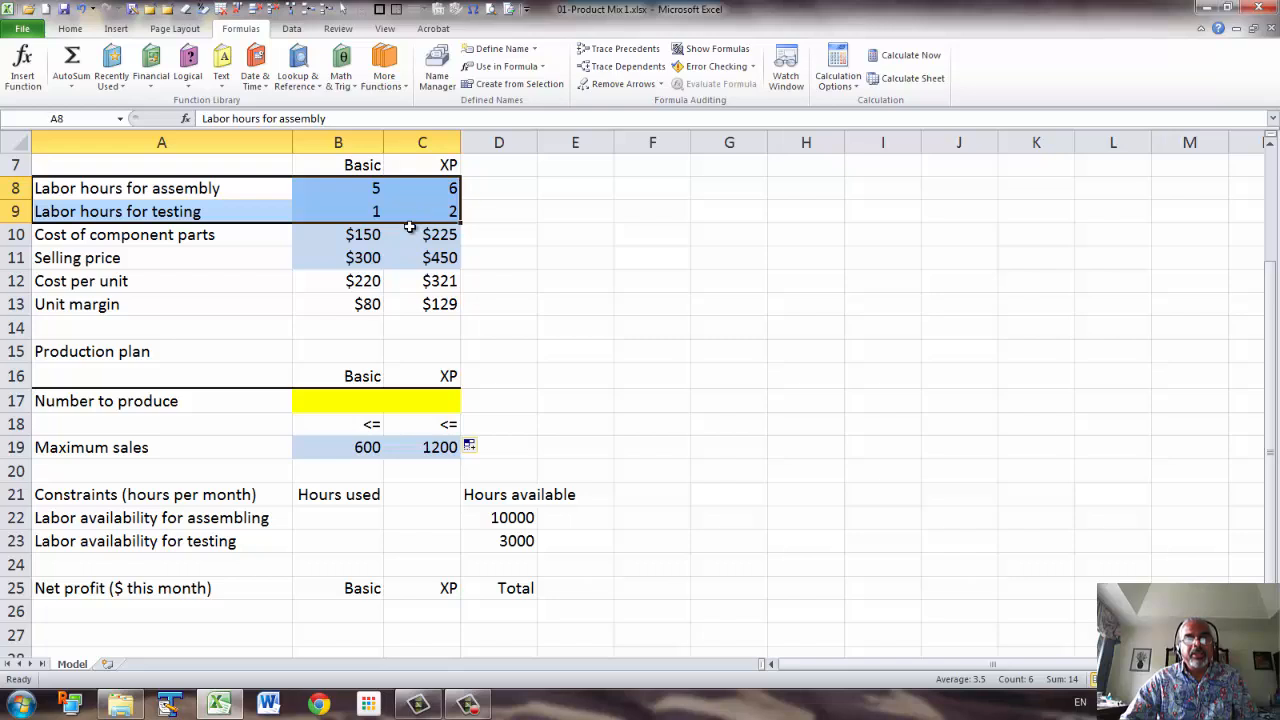
pyautogui.click(516, 84)
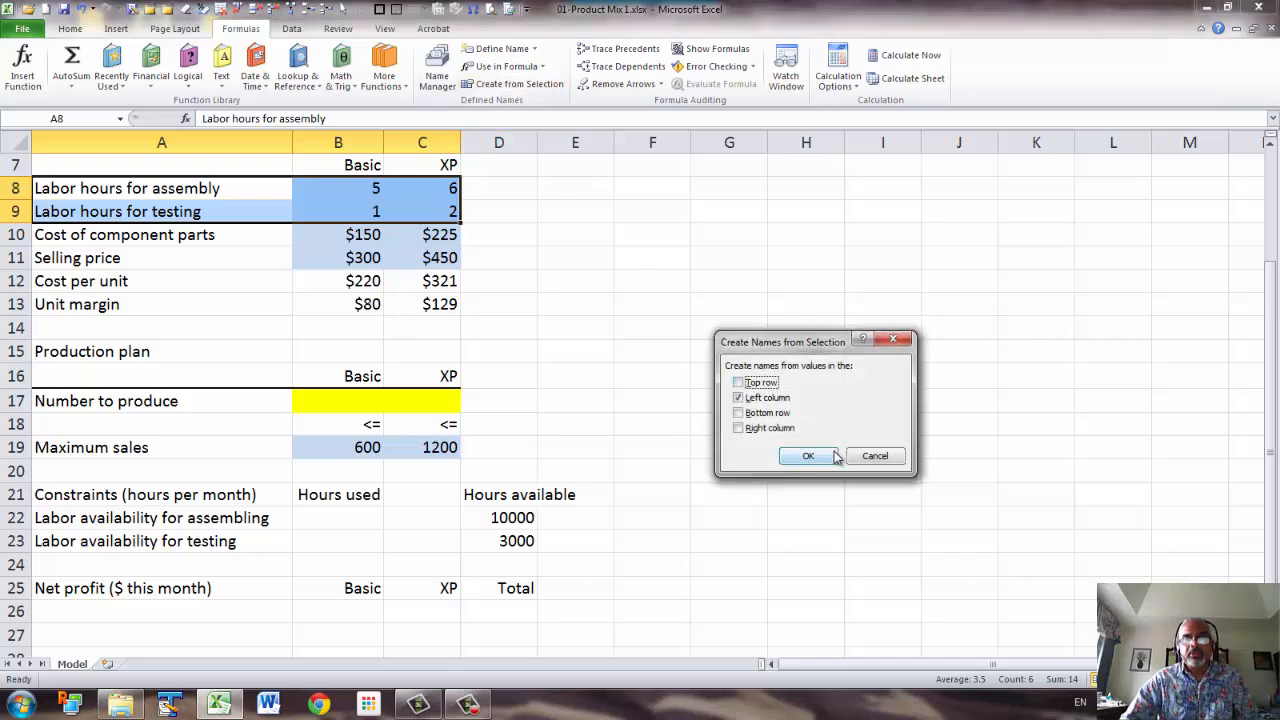
pyautogui.click(814, 458)
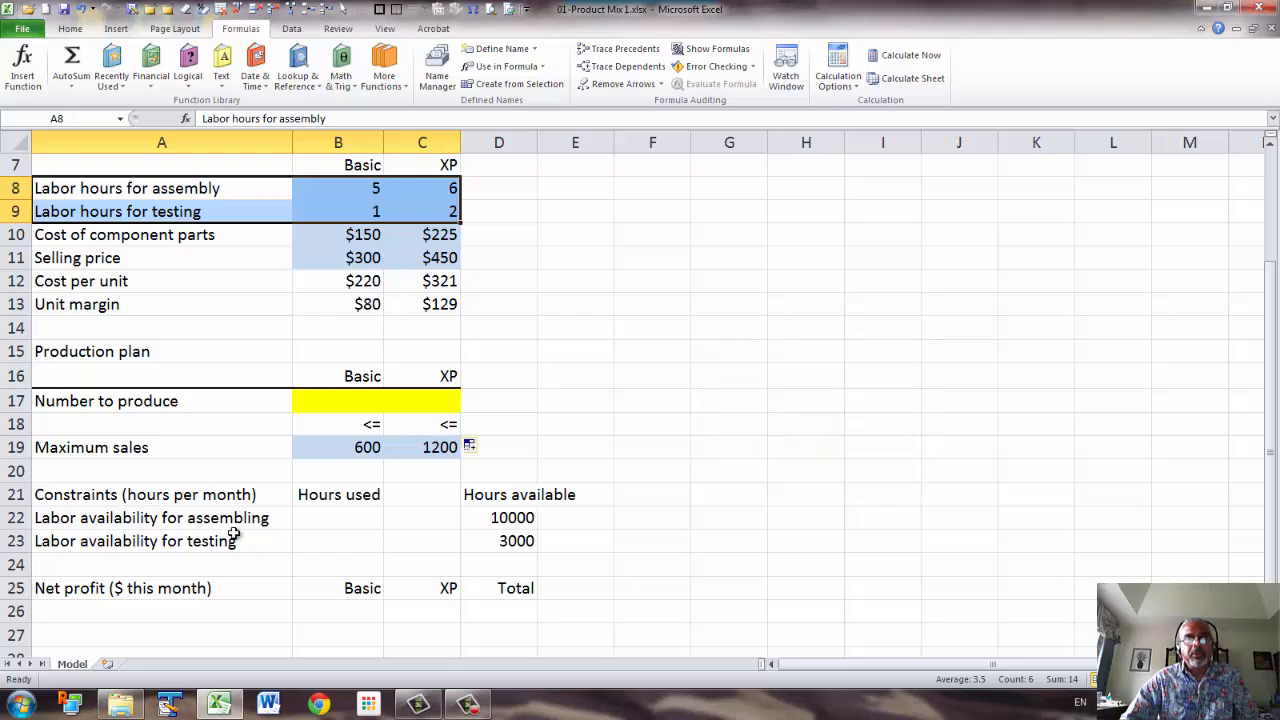
# Calculate the assembly hours used in B22 with =SUMPRODUCT(Labor_hours_for_assembly,Number_to_produce)
pyautogui.click(338, 518)
pyautogui.write('=')
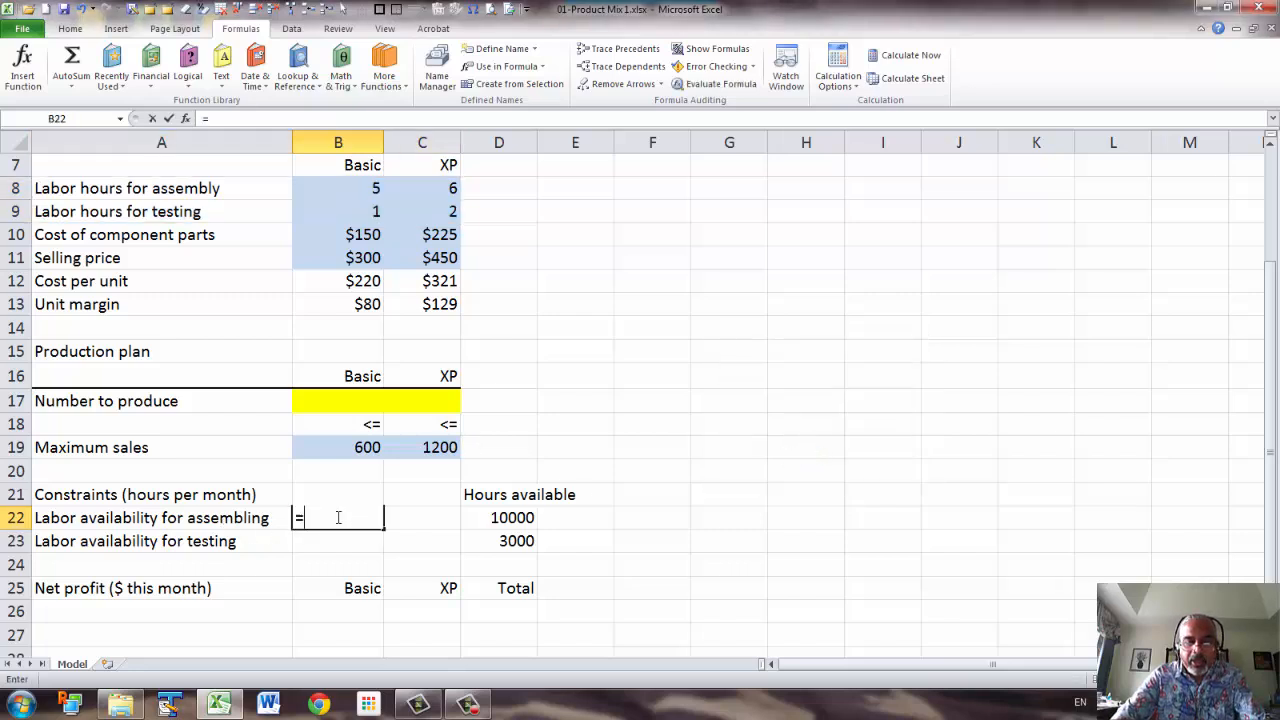
pyautogui.write('sump')
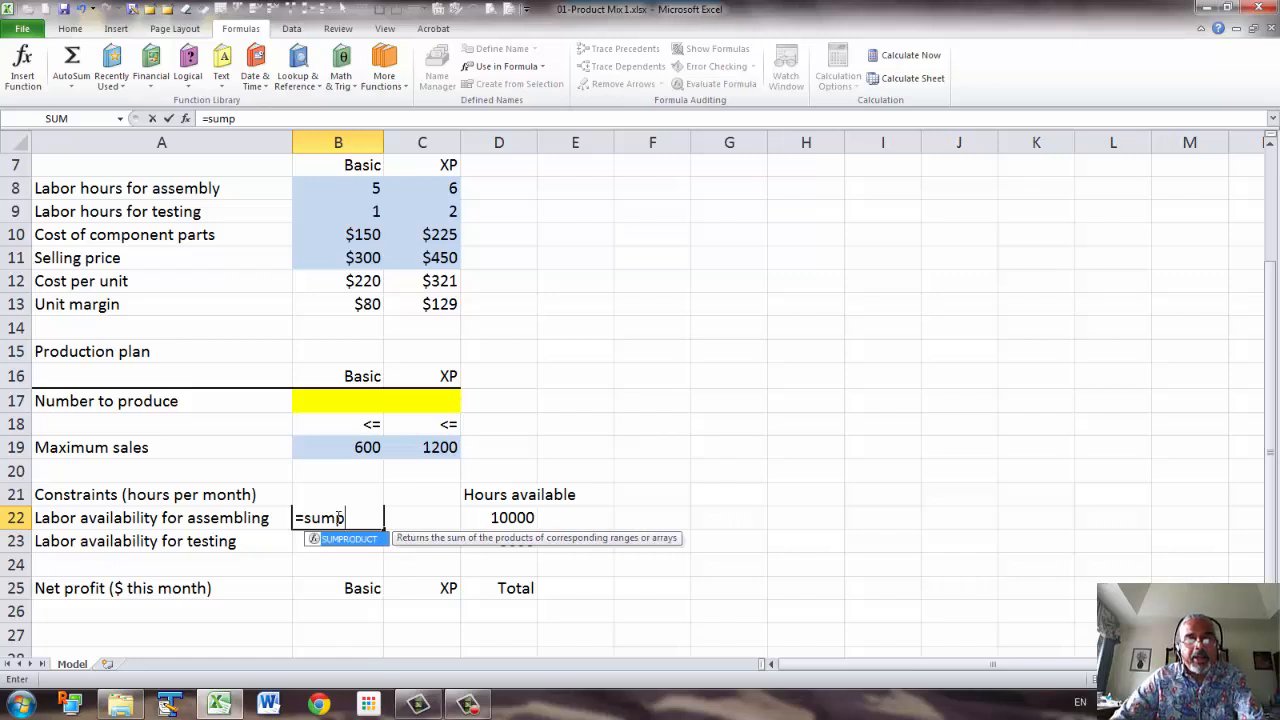
pyautogui.press('Tab')
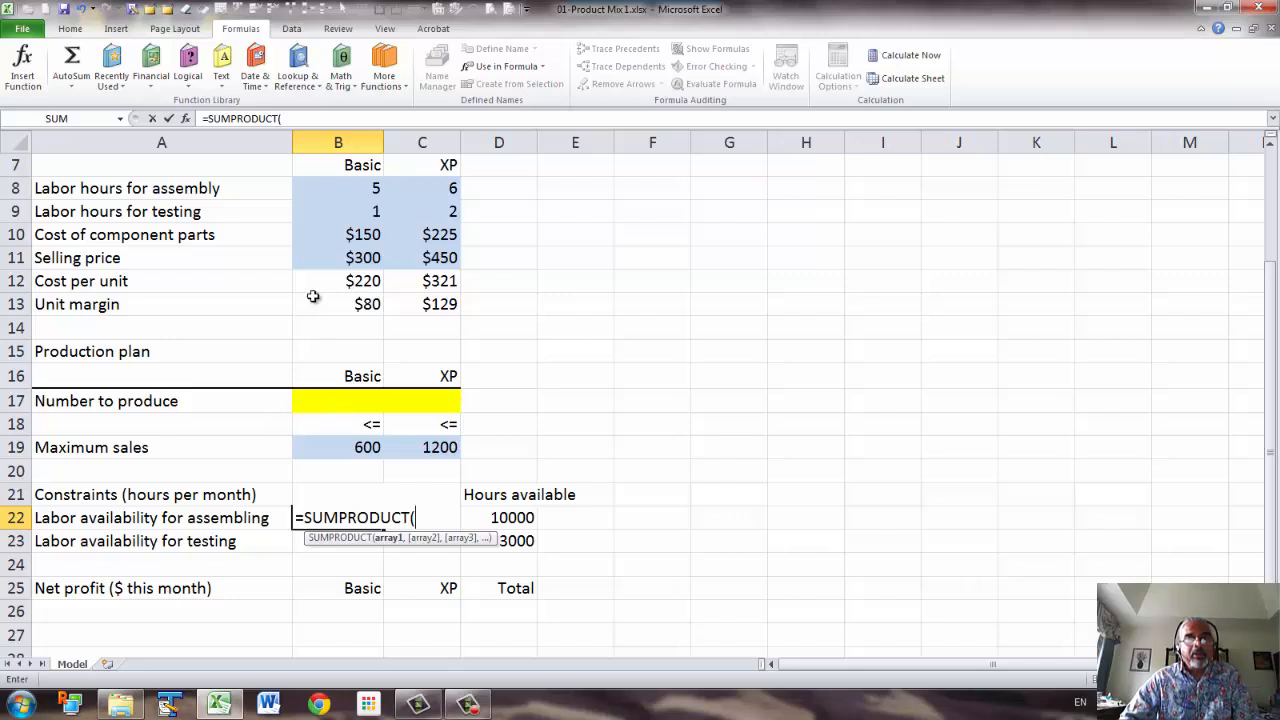
pyautogui.moveTo(336, 189); pyautogui.dragTo(430, 190)
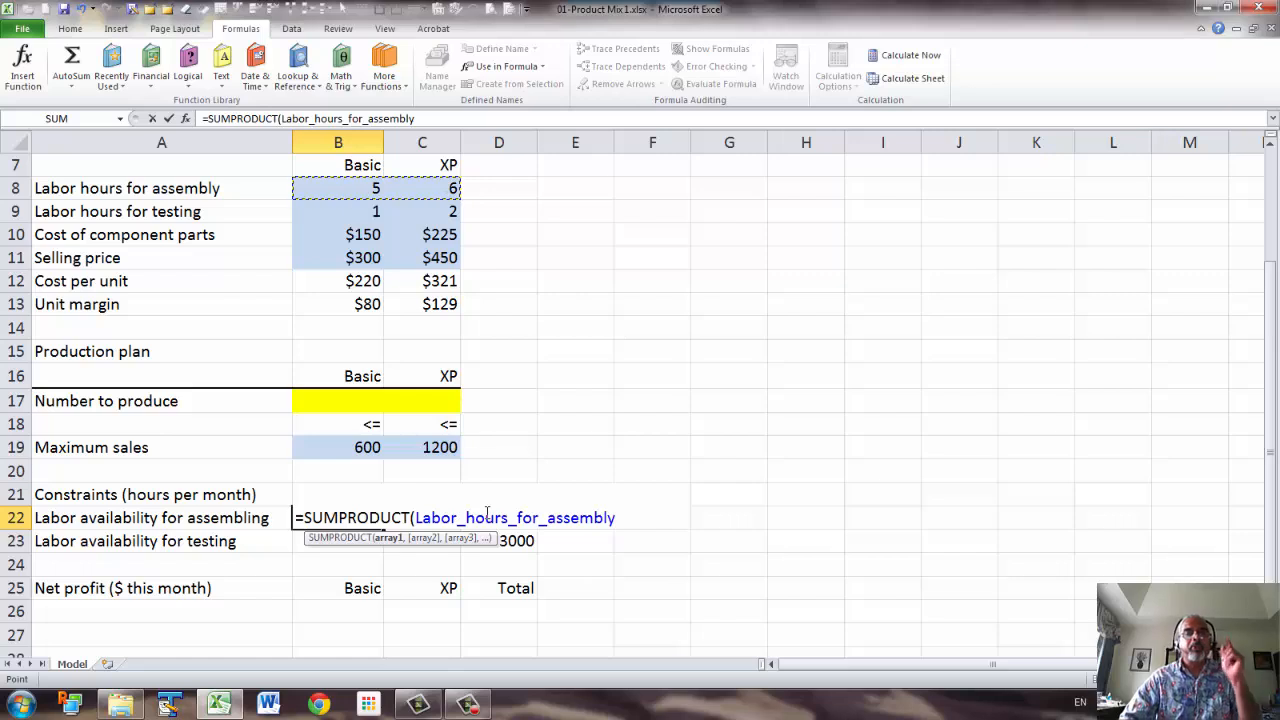
pyautogui.write(',')
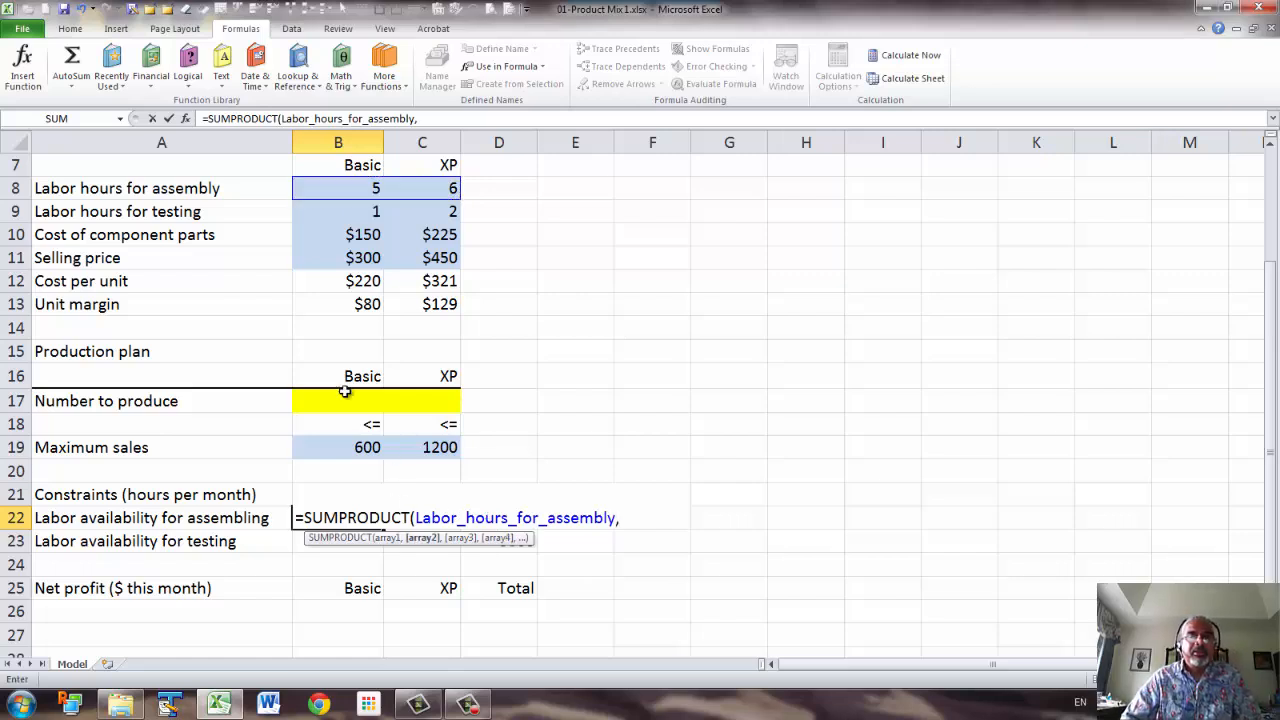
pyautogui.moveTo(337, 397); pyautogui.dragTo(426, 400)
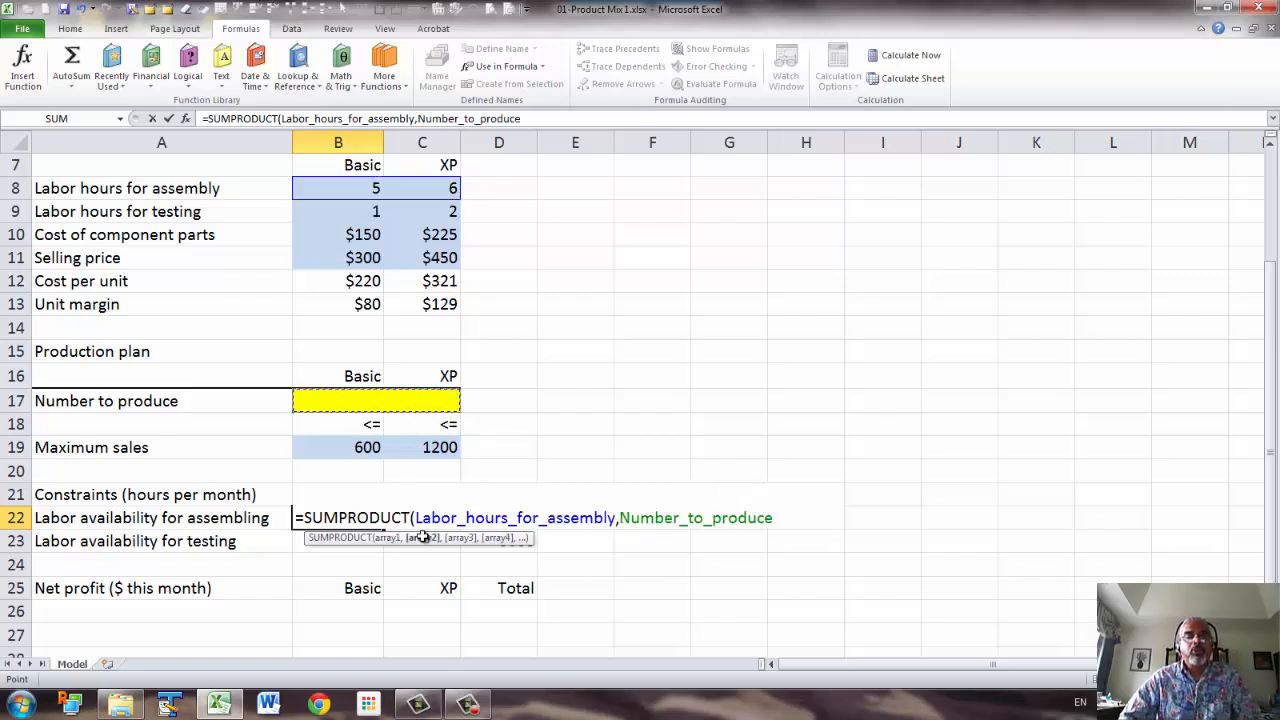
pyautogui.moveTo(460, 703)
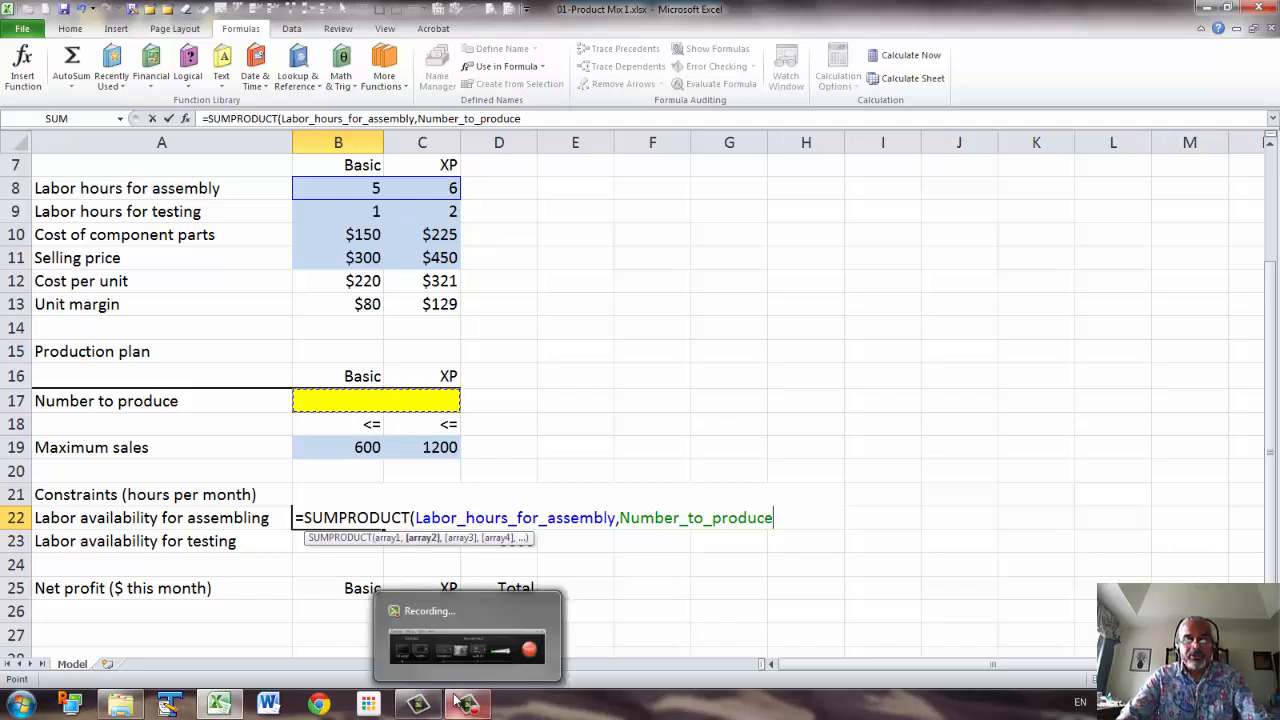
pyautogui.write(')')
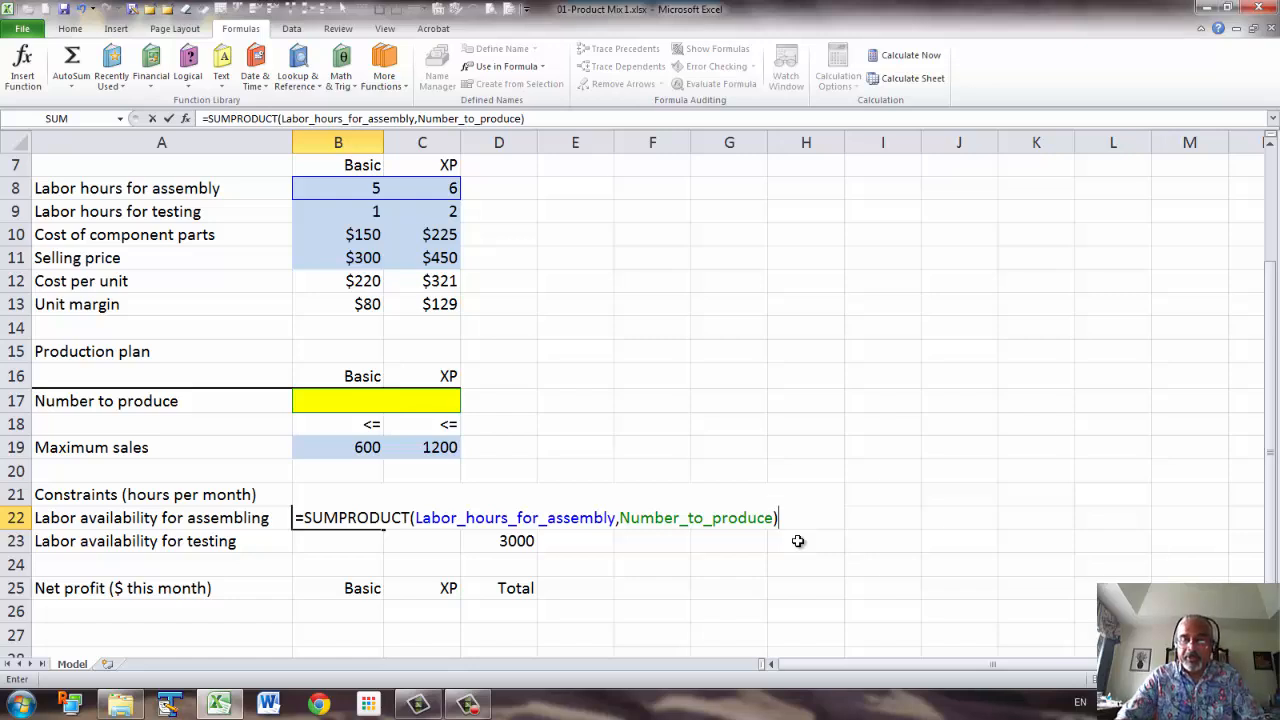
pyautogui.press('Return')
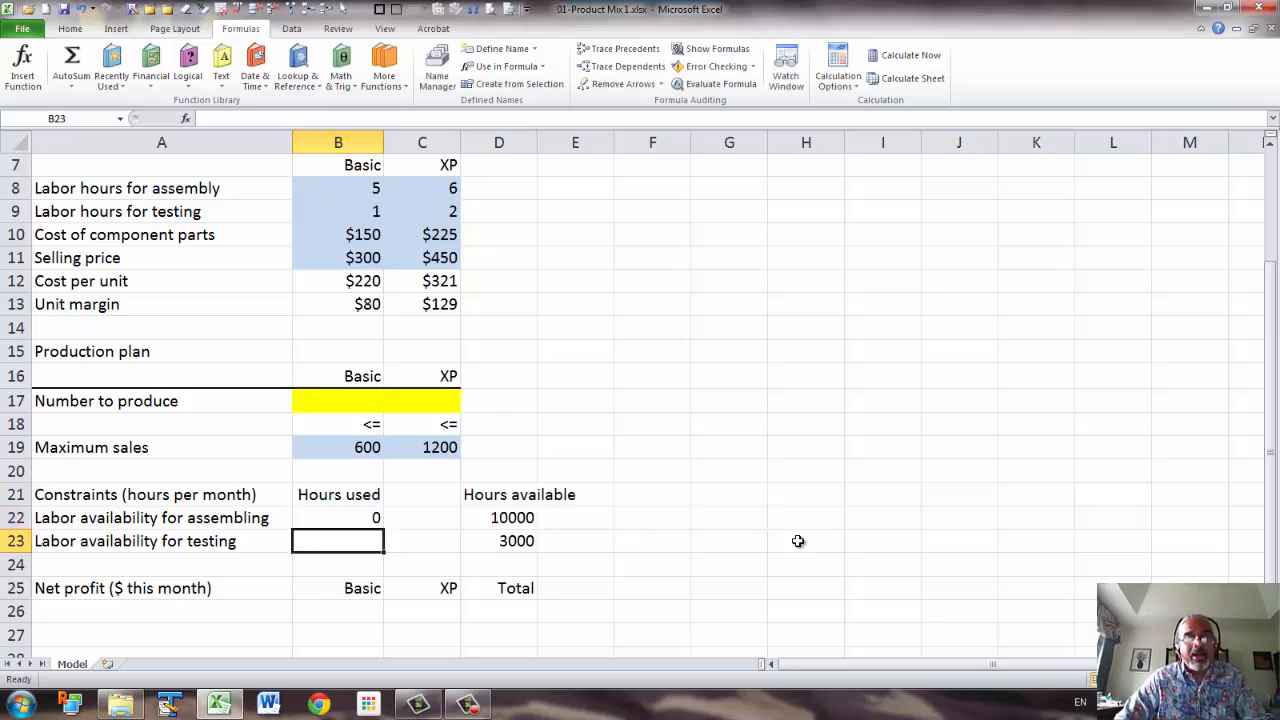
# Calculate the testing hours used in B23 with =SUMPRODUCT(Labor_hours_for_testing,Number_to_produce)
pyautogui.write('=sump')
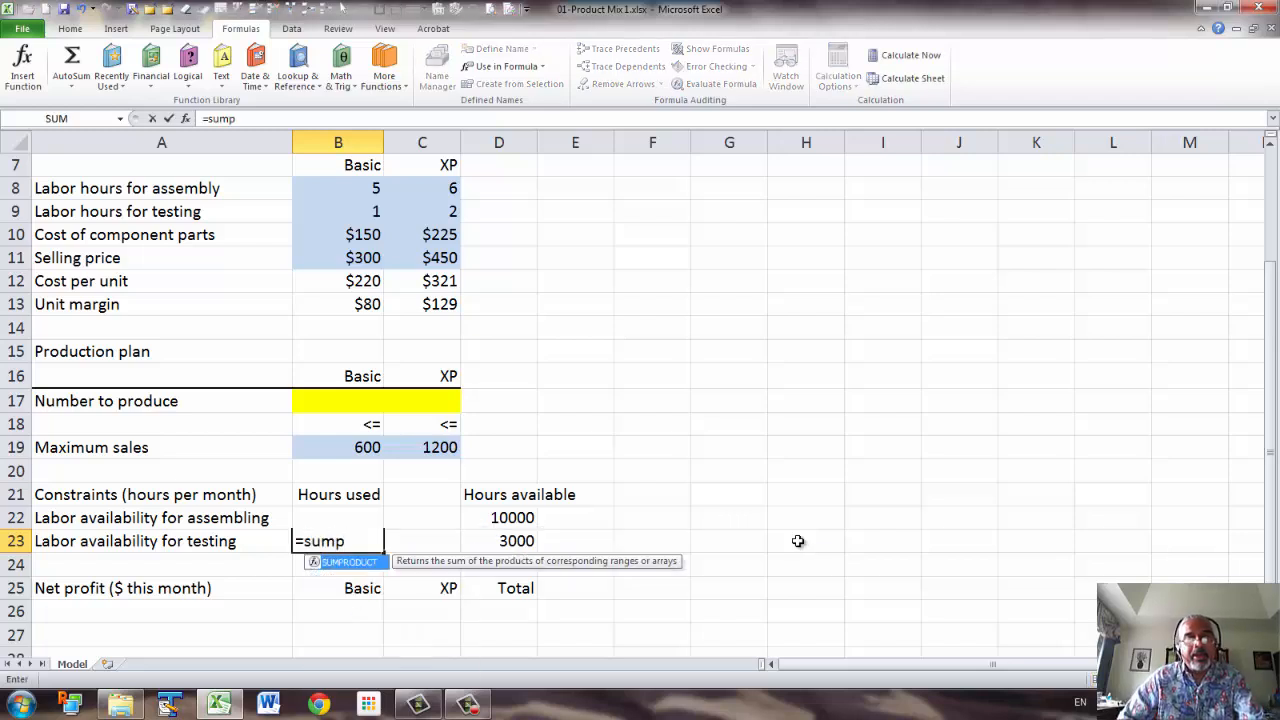
pyautogui.press('Tab')
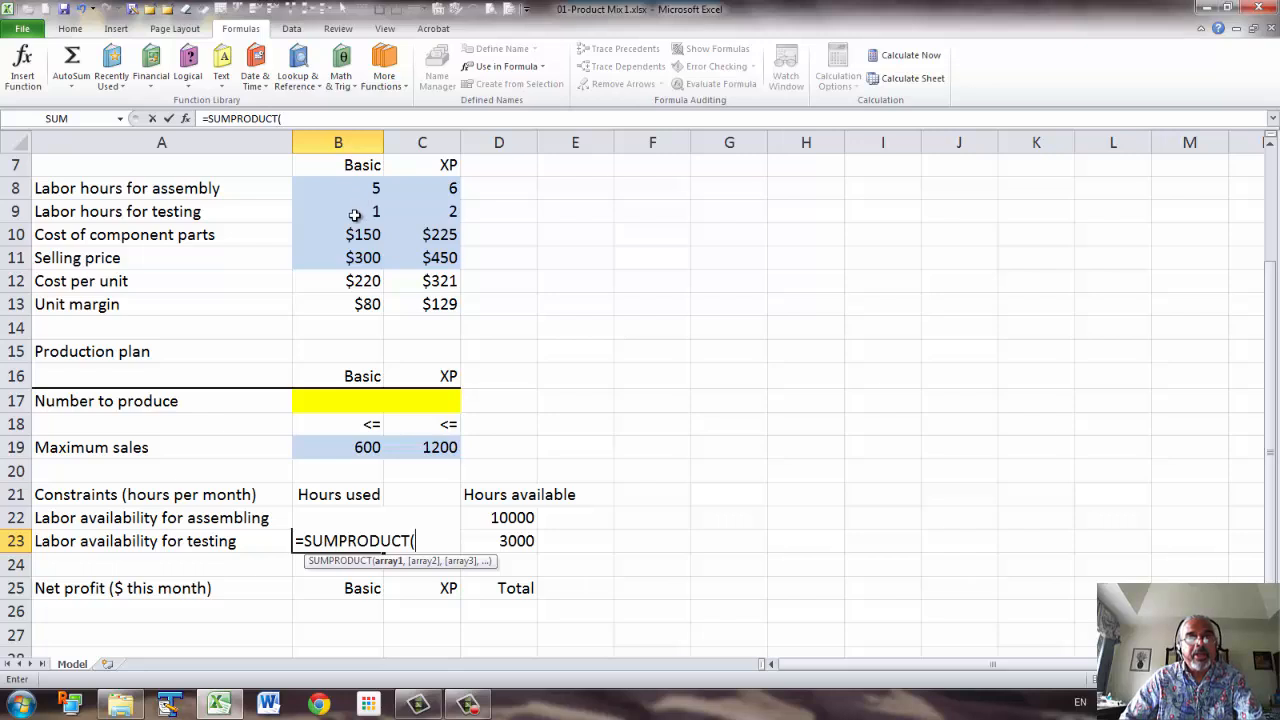
pyautogui.moveTo(354, 212); pyautogui.dragTo(414, 214)
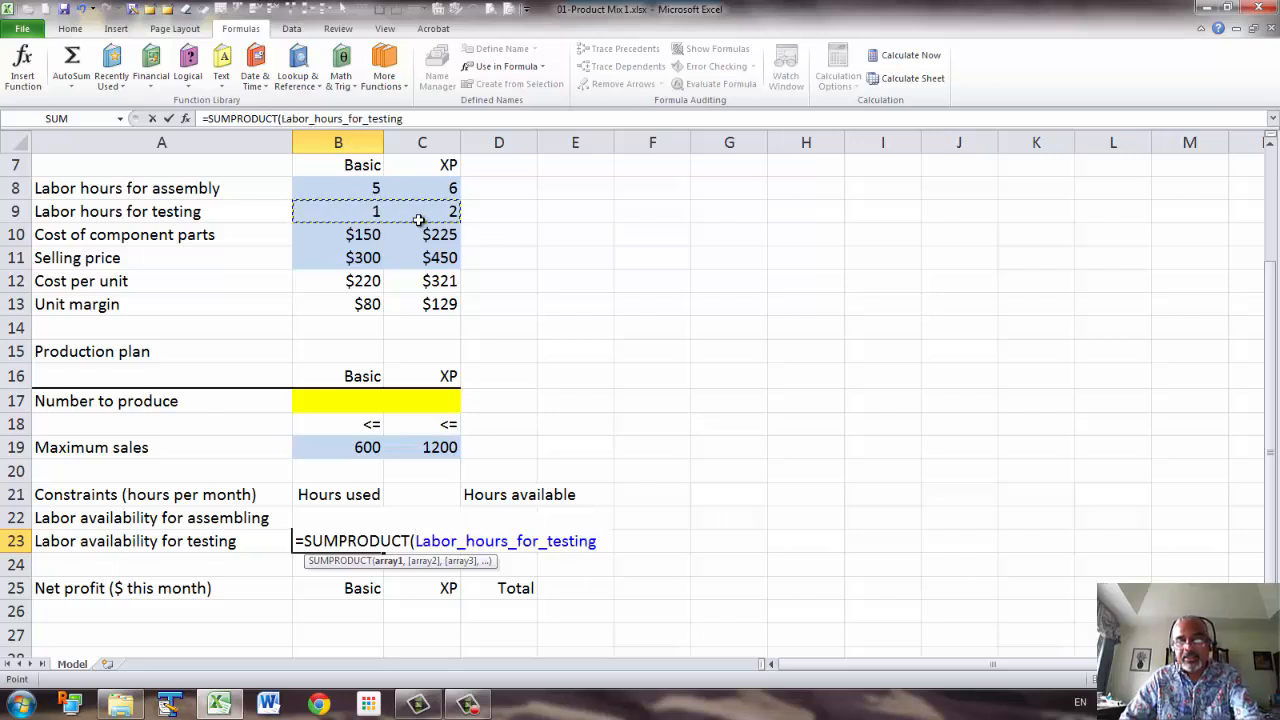
pyautogui.write(',')
pyautogui.moveTo(334, 406); pyautogui.dragTo(401, 403)
pyautogui.write(')')
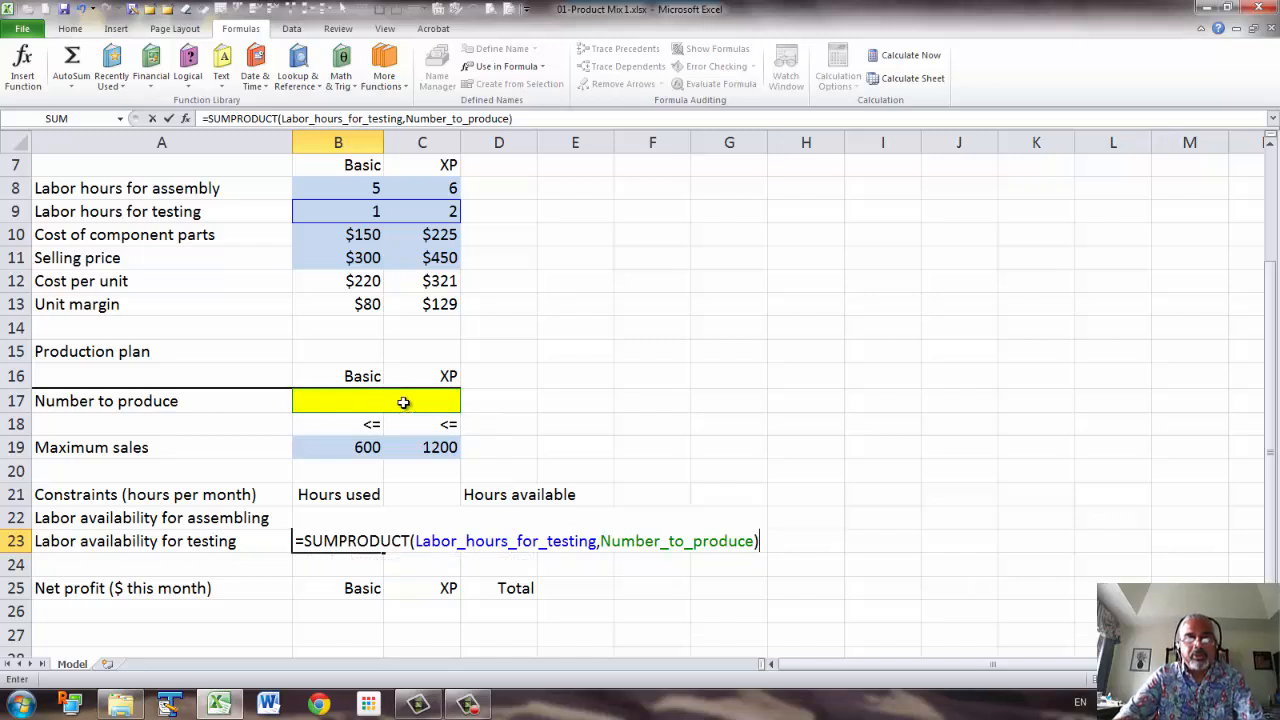
pyautogui.press('Return')
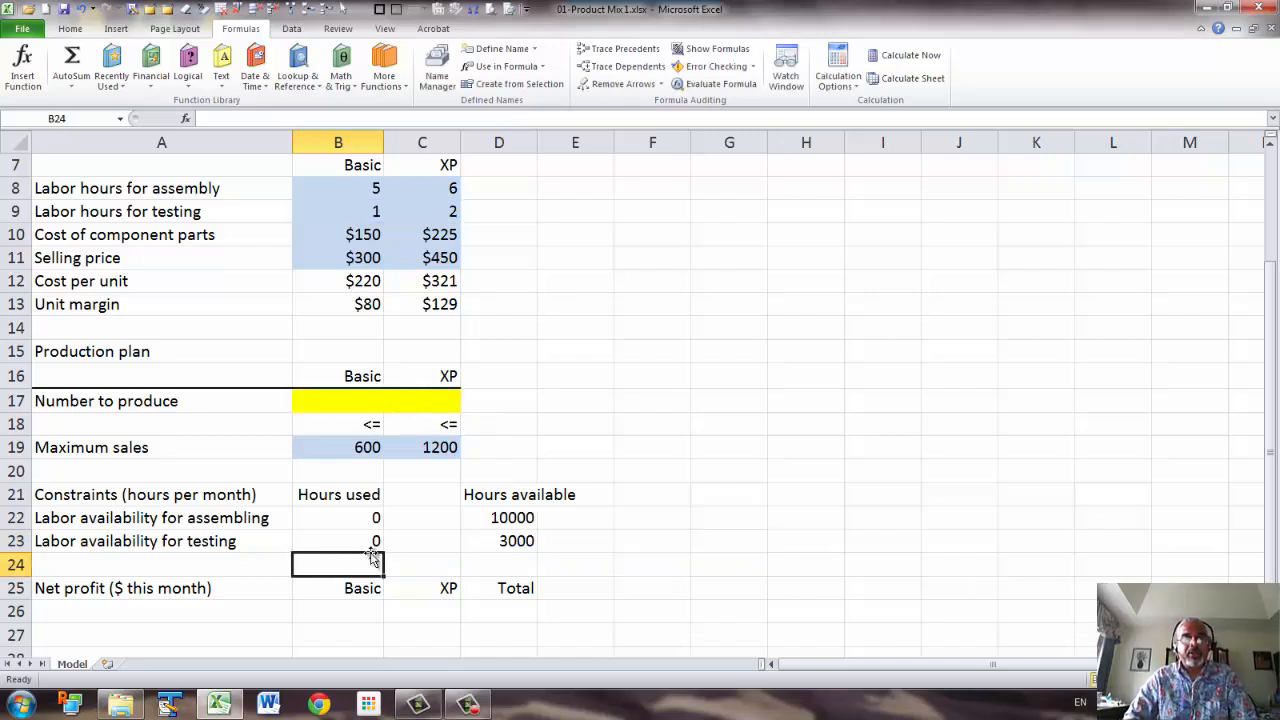
# Enter <= in C22 and C23 between the hours used and the hours available
pyautogui.click(418, 517)
pyautogui.write('<=')
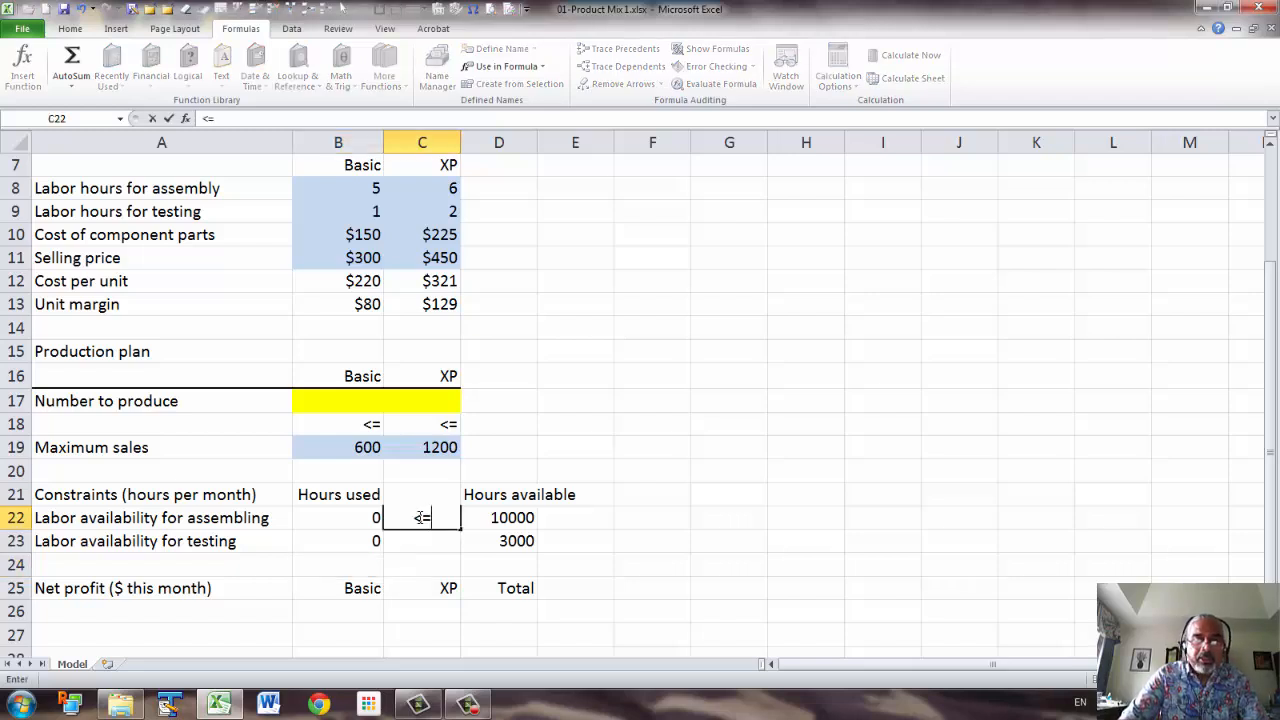
pyautogui.press('Return')
pyautogui.write('<=')
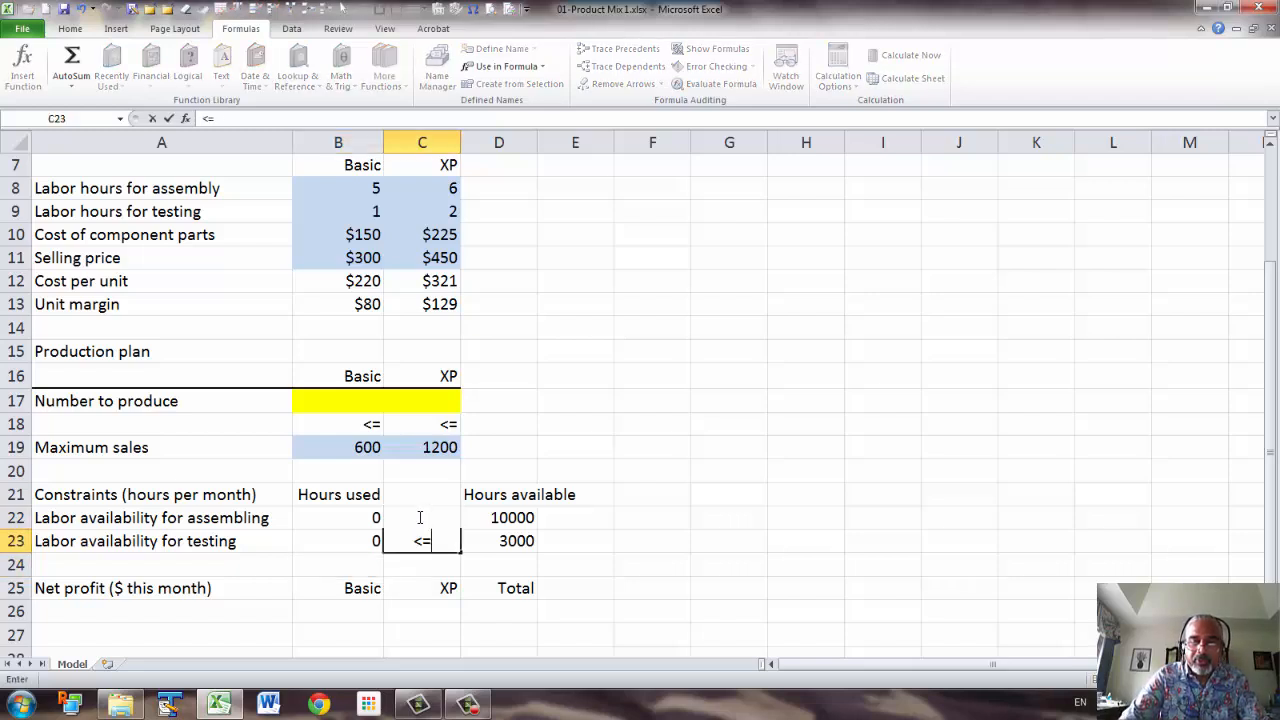
pyautogui.press('Return')
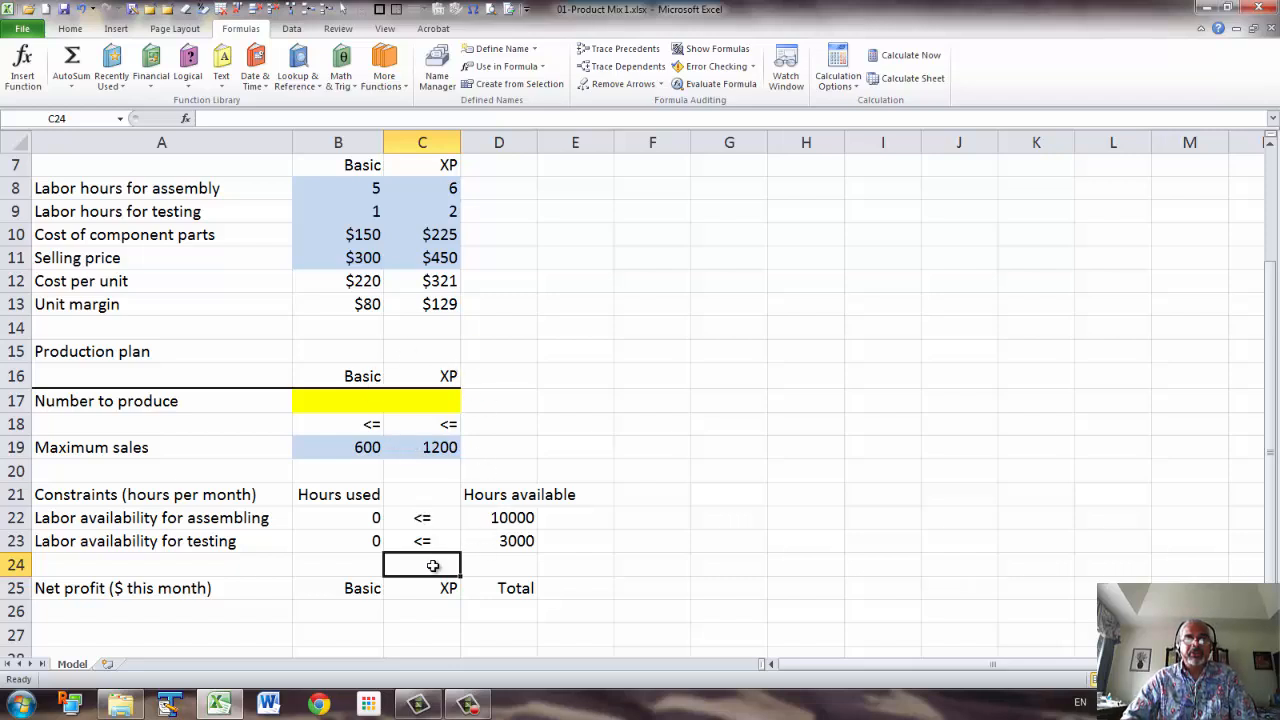
# Calculate the Basic net profit in B26 with =B13*B17 and copy the formula to C26 for XP
pyautogui.scroll(-1, 342, 517)
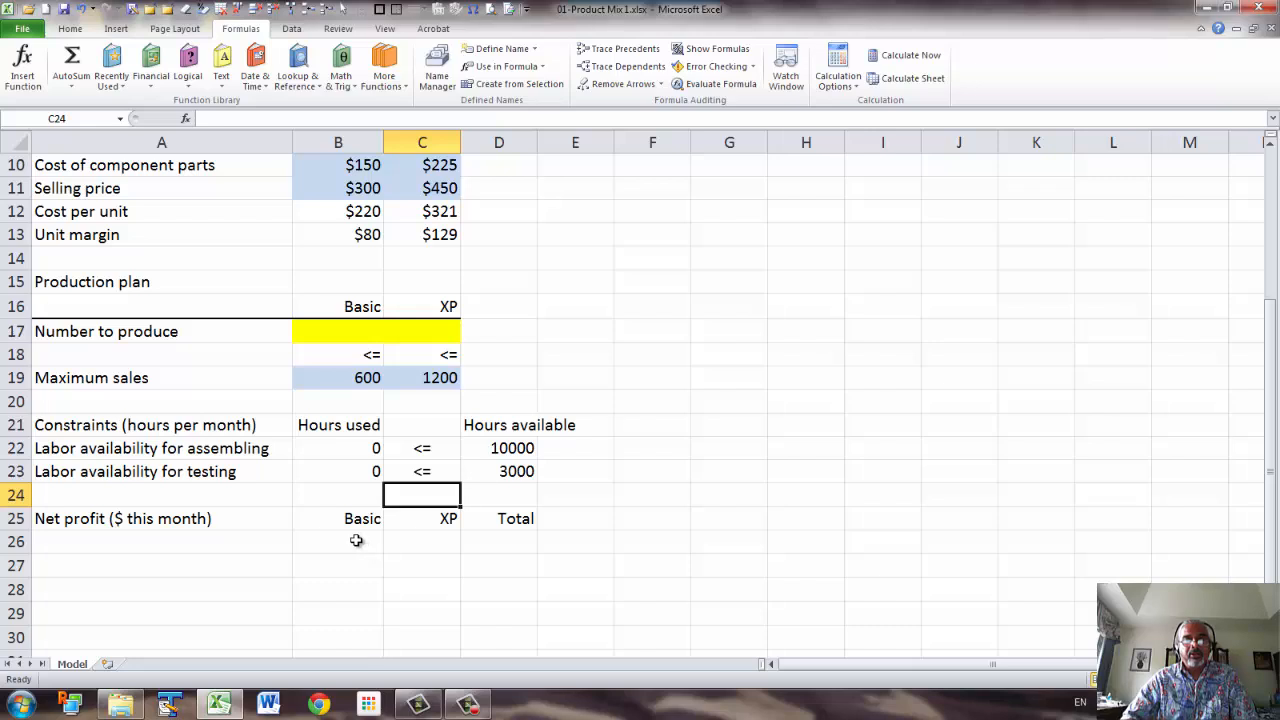
pyautogui.click(357, 541)
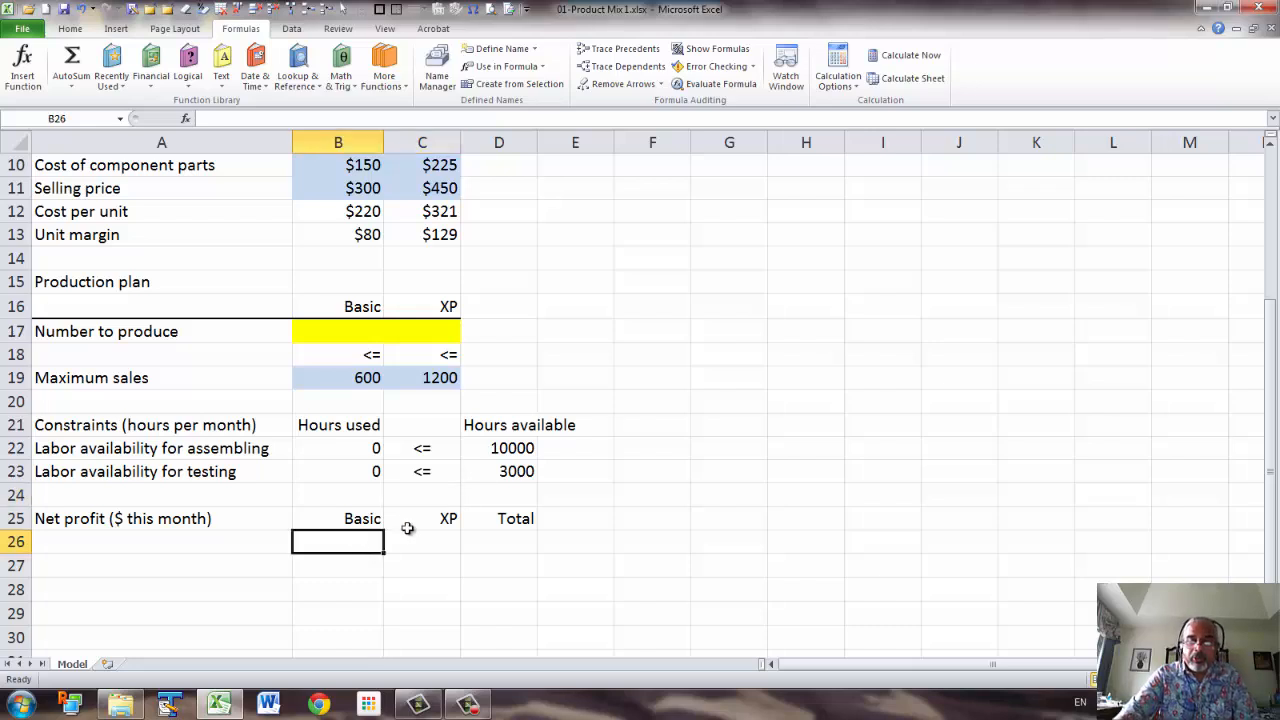
pyautogui.write('=')
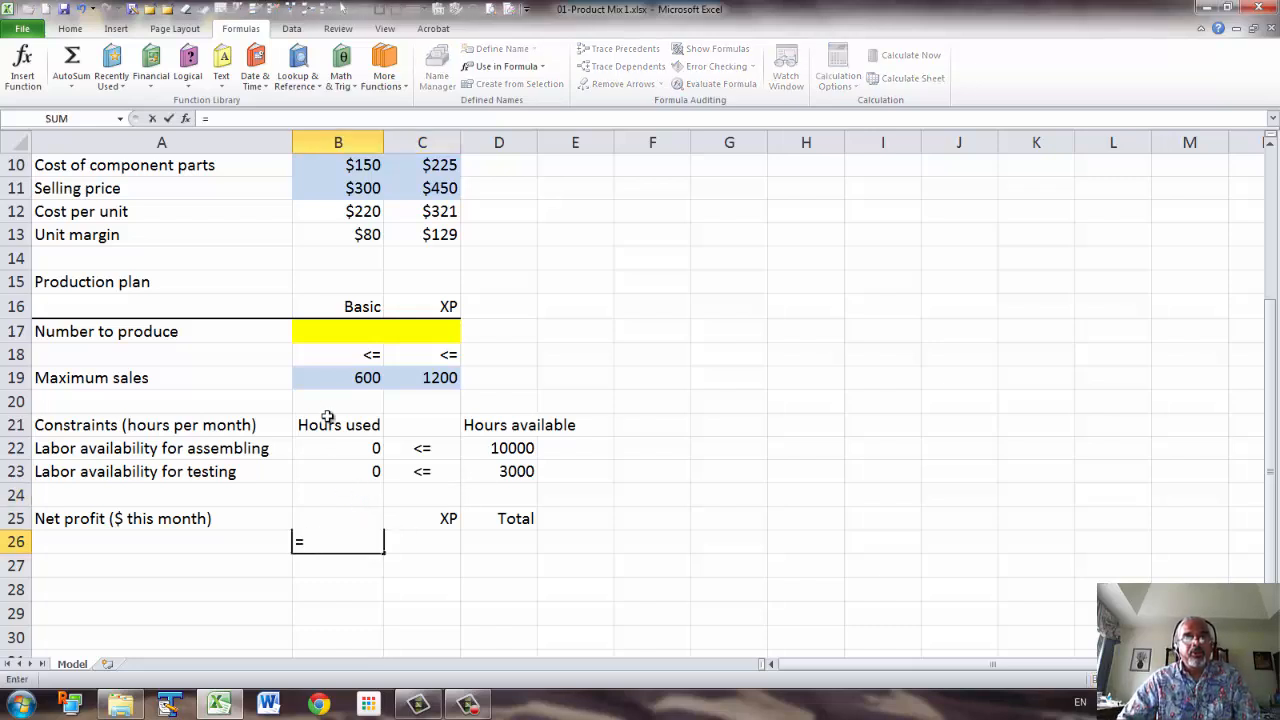
pyautogui.click(362, 237)
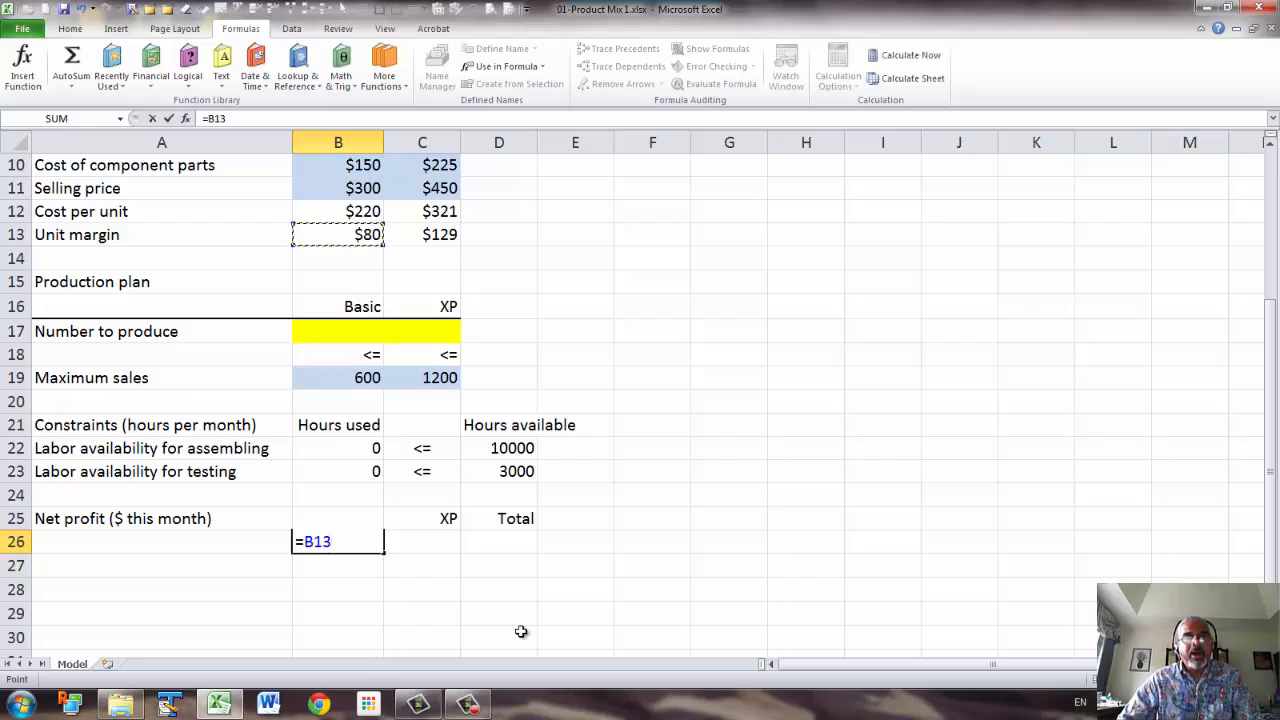
pyautogui.write('*')
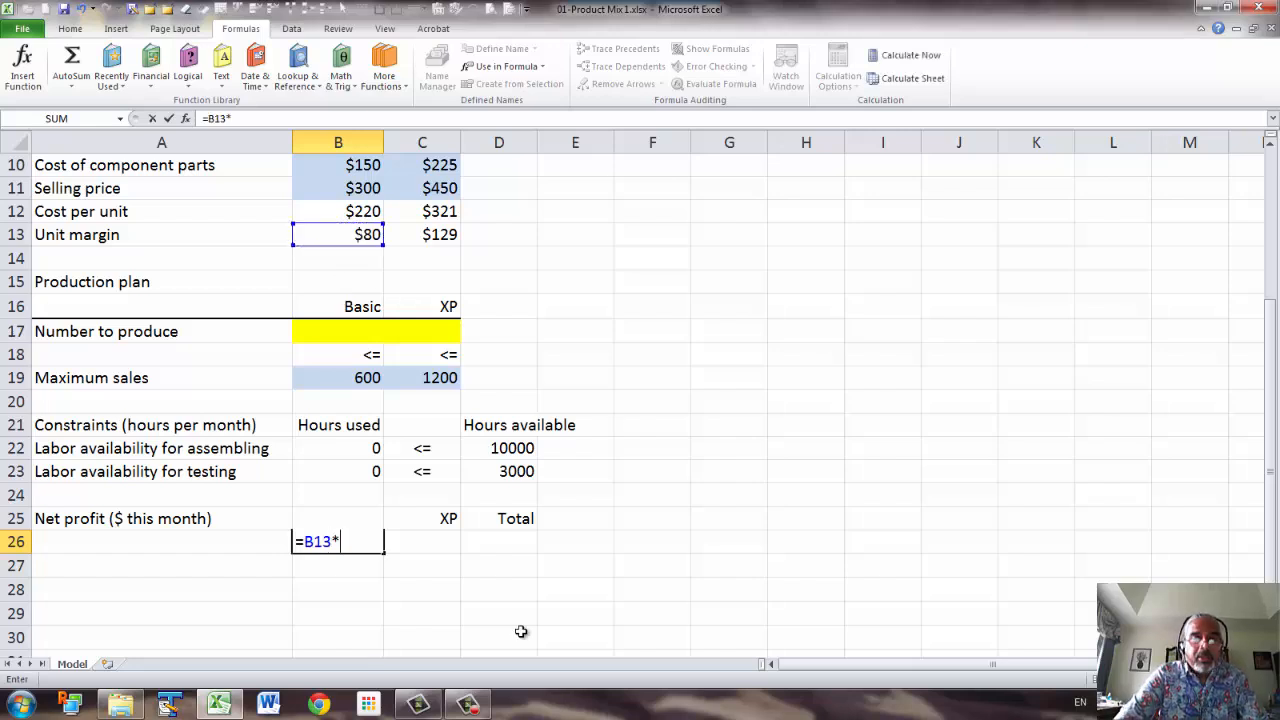
pyautogui.click(320, 338)
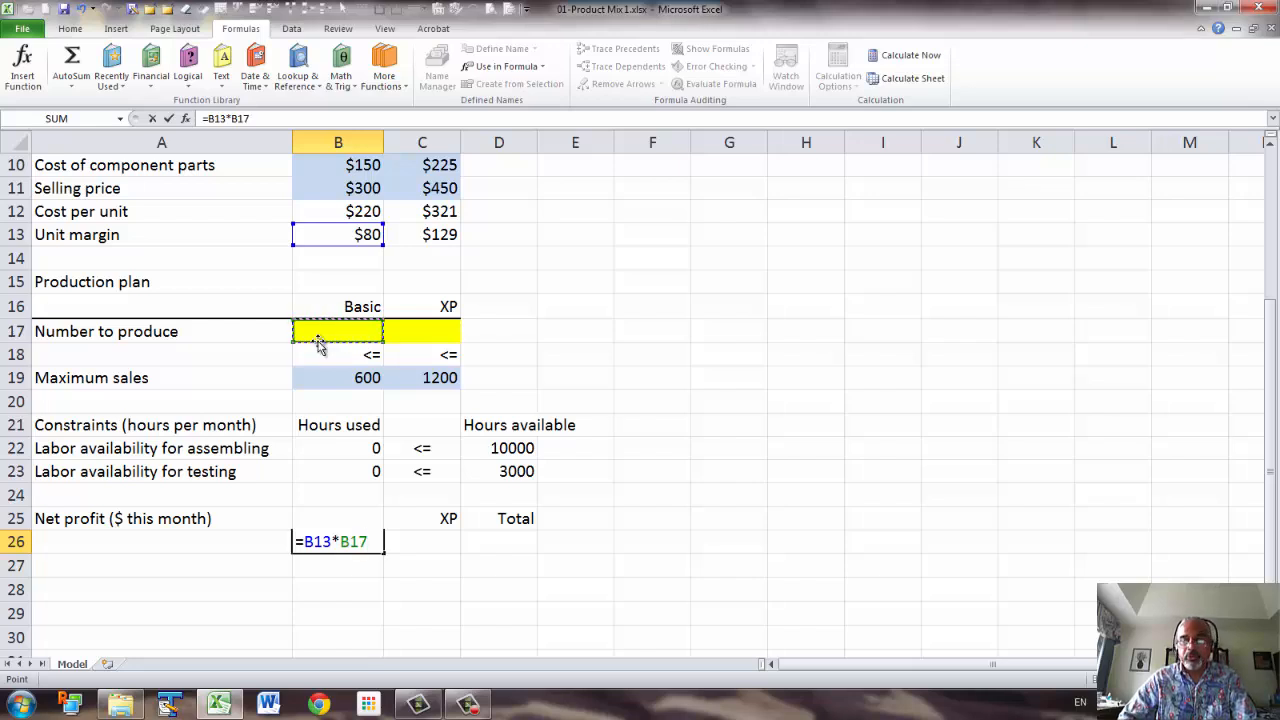
pyautogui.press('Return')
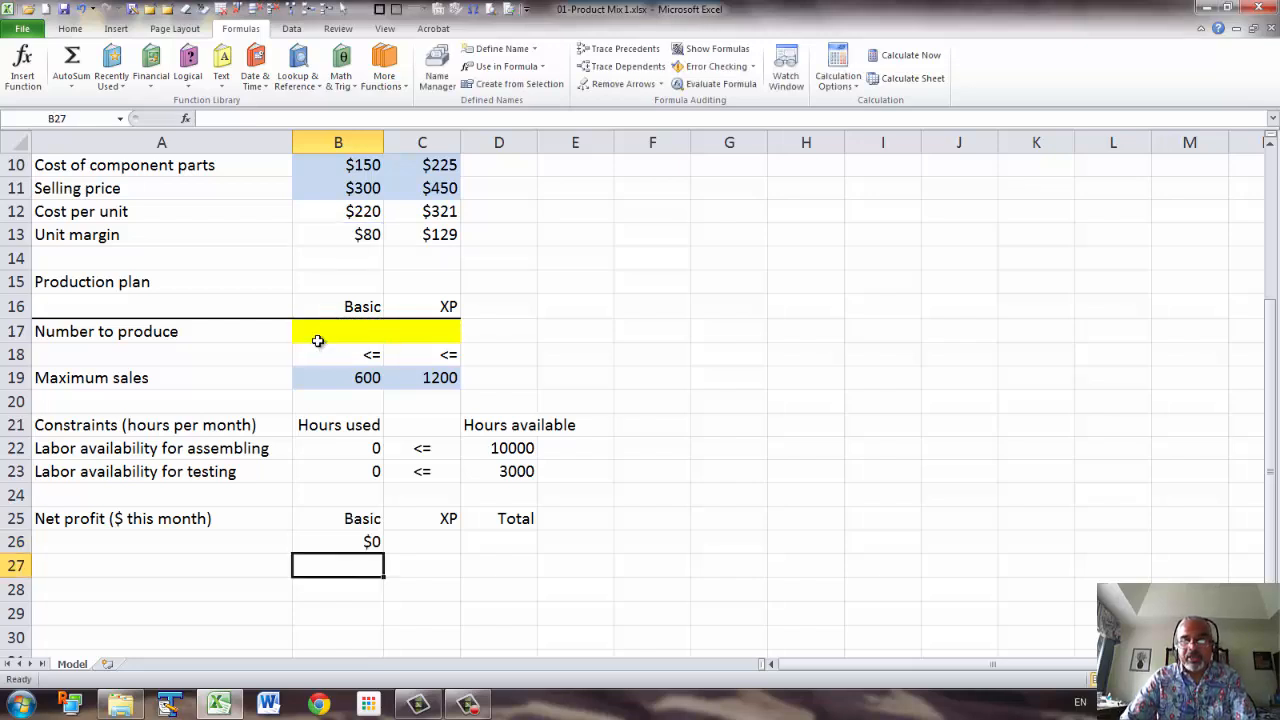
pyautogui.press('Up')
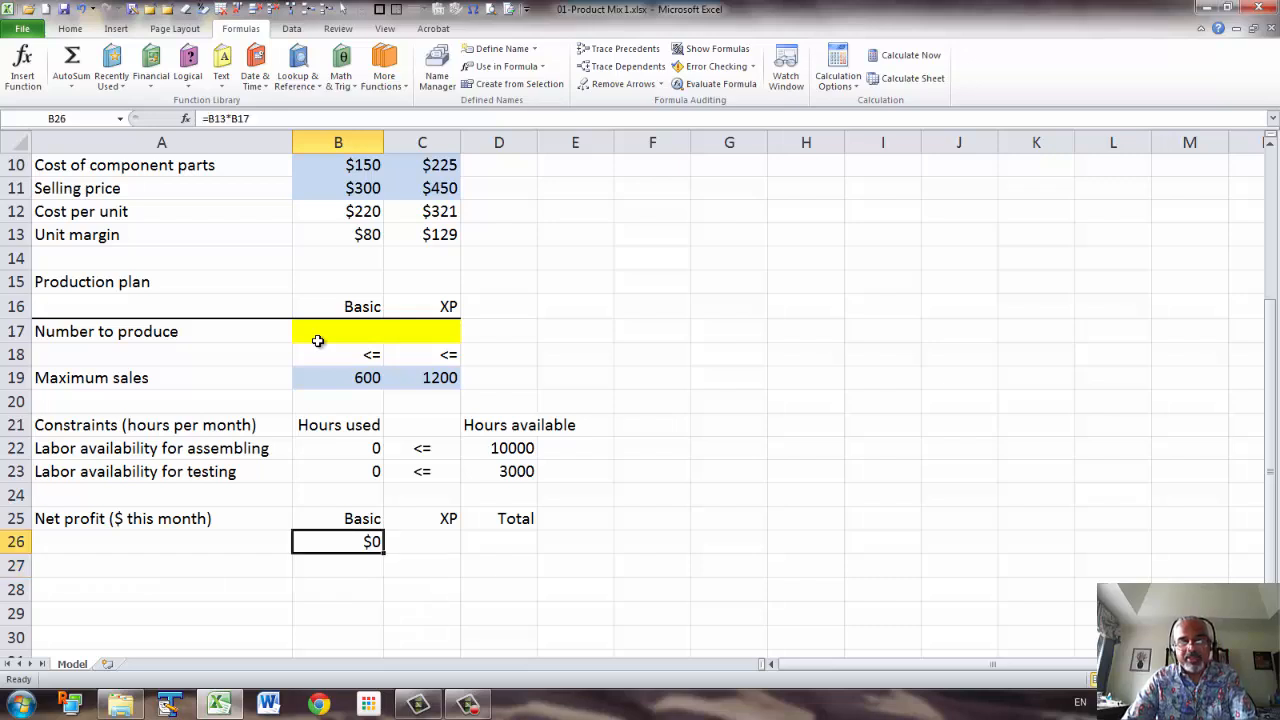
pyautogui.hotkey('ctrl', 'c')
pyautogui.press('Right')
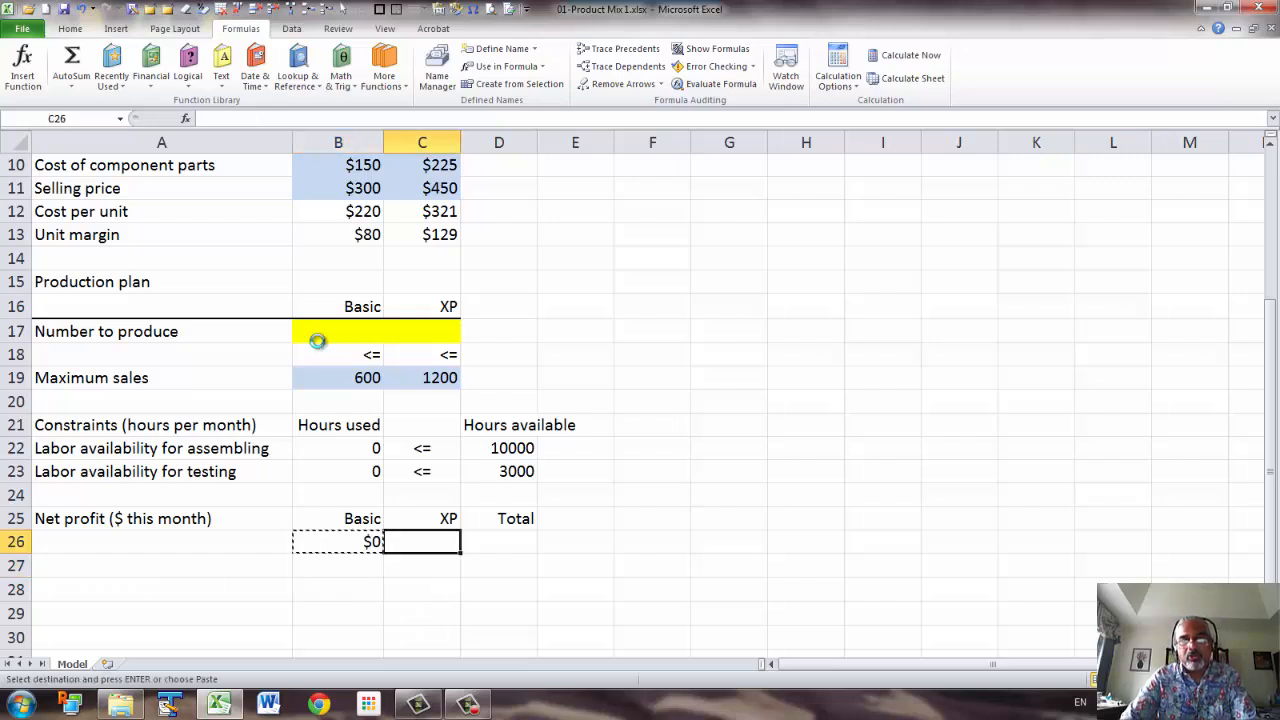
pyautogui.press('Return')
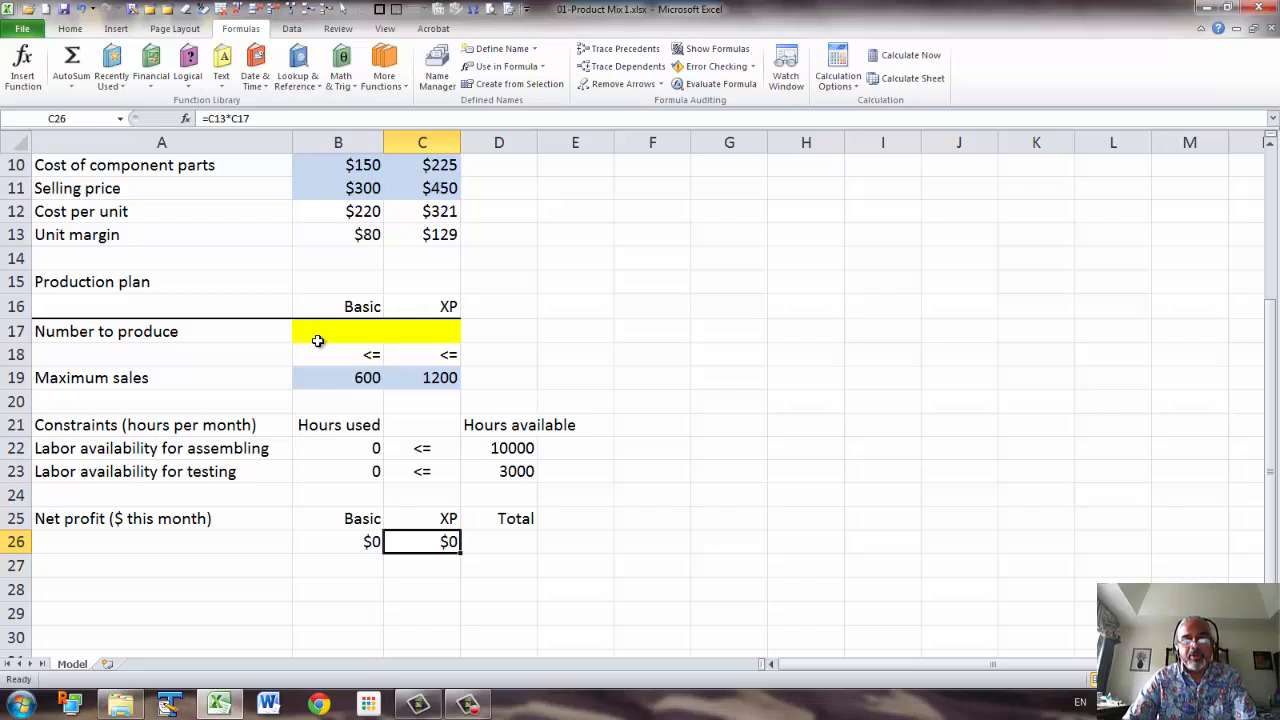
# Calculate the total net profit in D26 with =B26+C26
pyautogui.press('Right')
pyautogui.write('=')
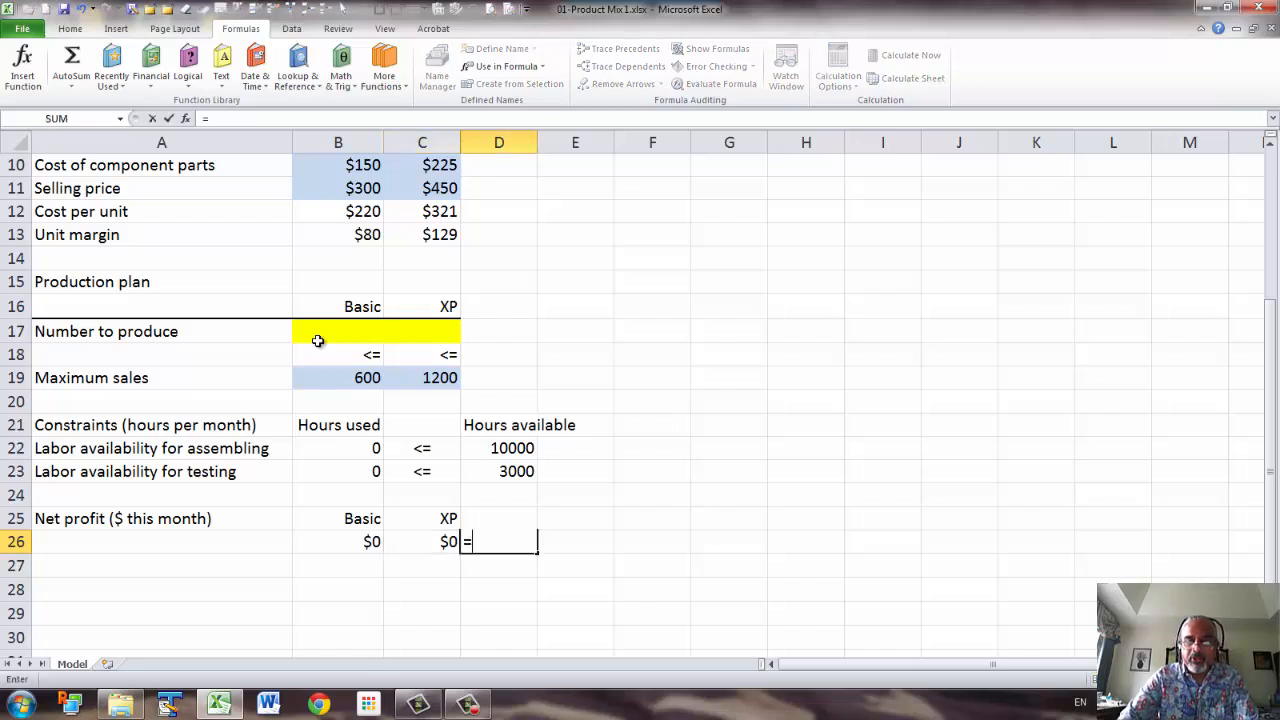
pyautogui.press('Left')
pyautogui.press('Left')
pyautogui.write('+')
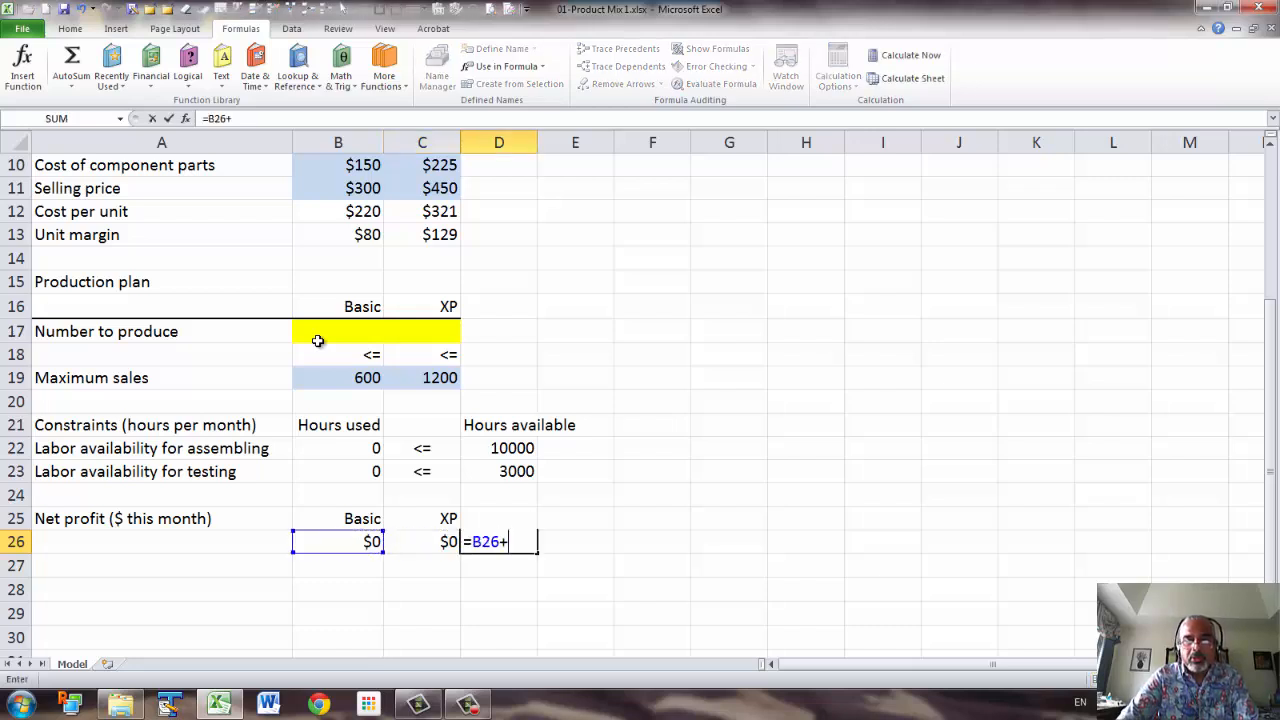
pyautogui.press('Left')
pyautogui.press('Return')
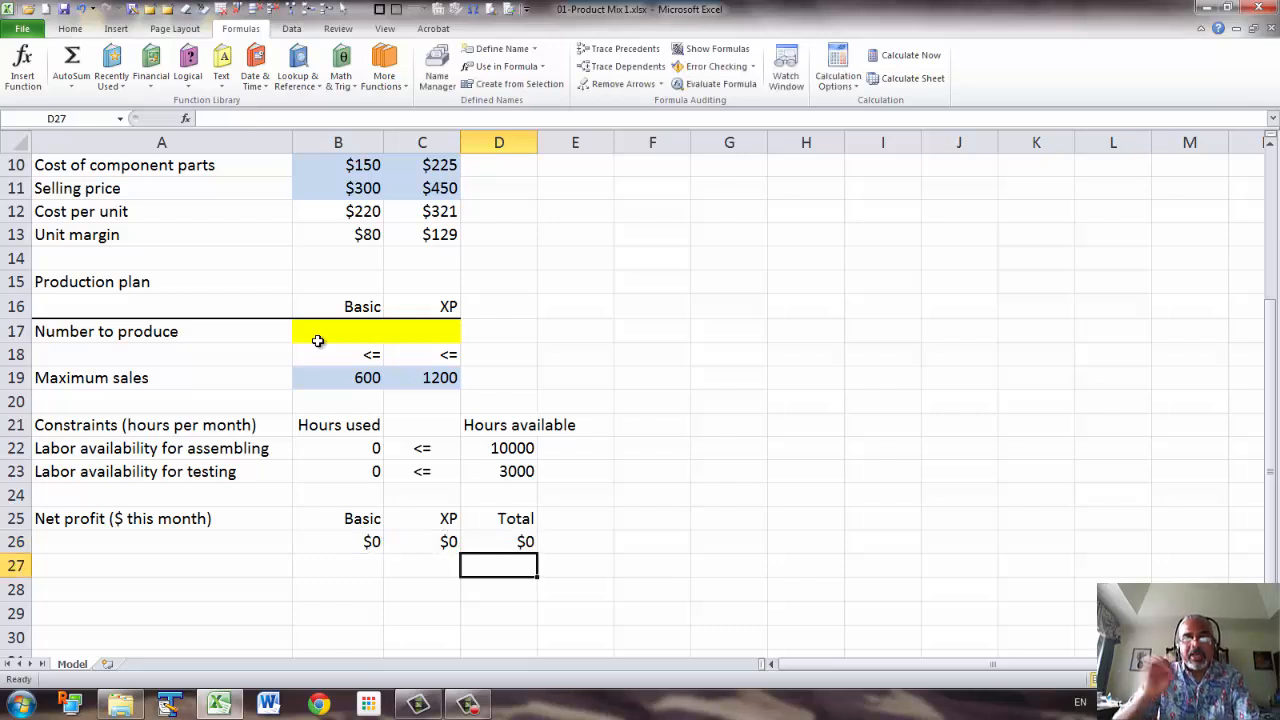
# Fill the total net profit cell D26 with a tan theme color to mark it as the objective
pyautogui.click(493, 536)
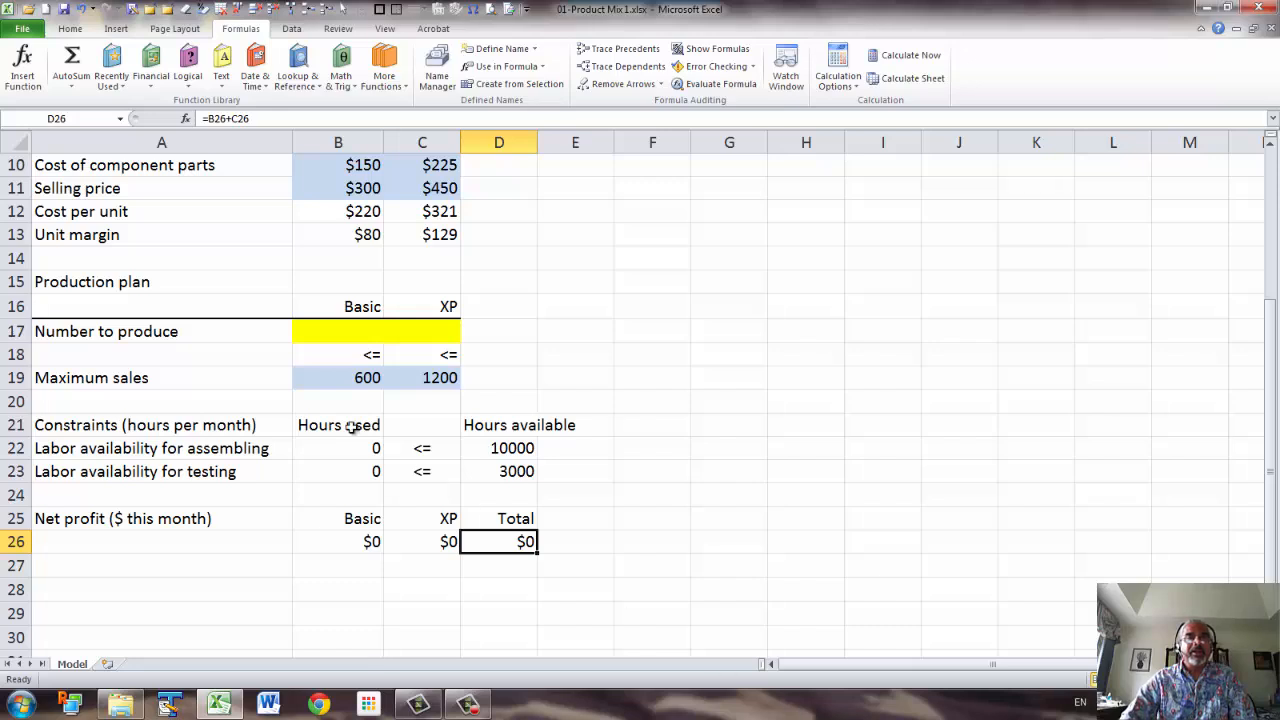
pyautogui.click(74, 30)
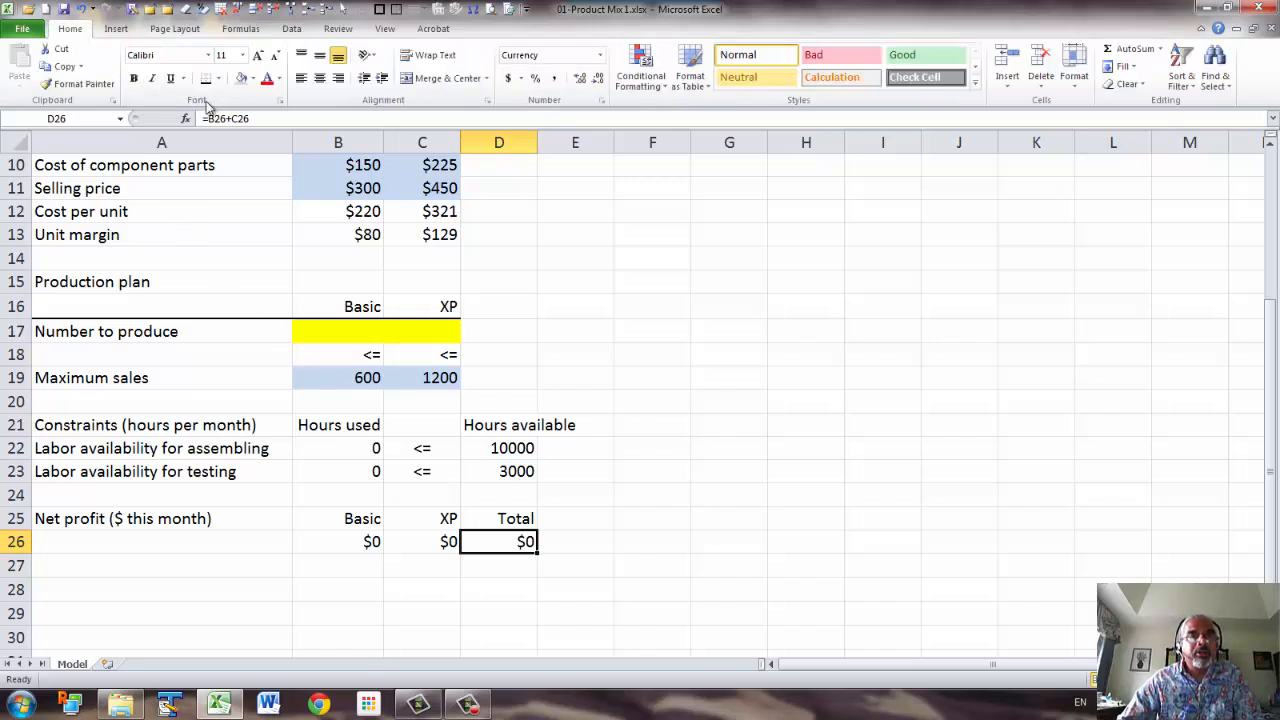
pyautogui.click(254, 80)
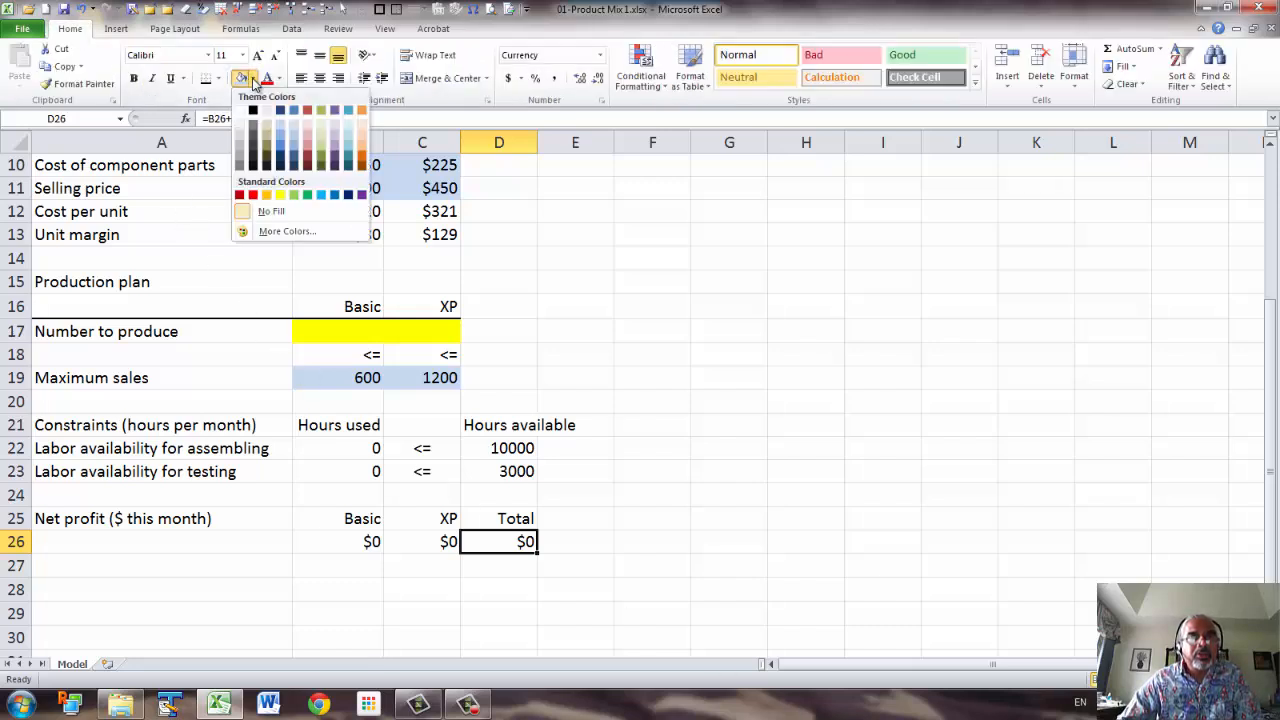
pyautogui.click(266, 137)
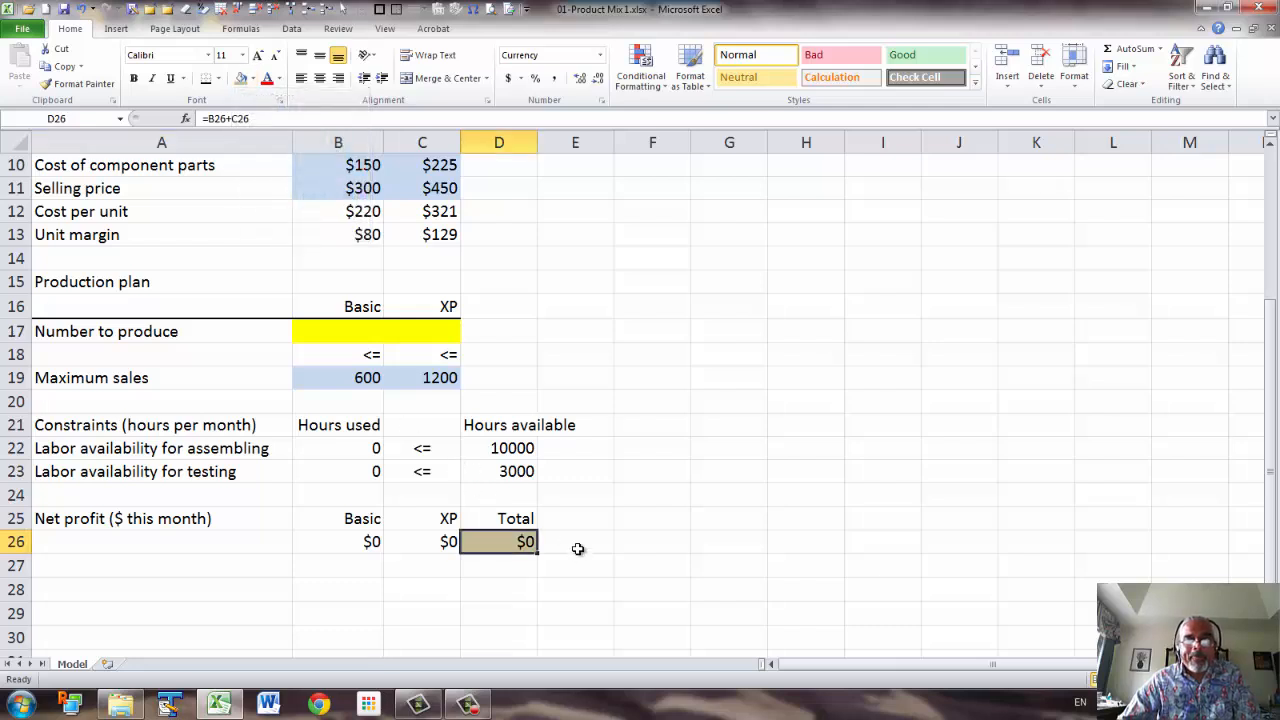
# Enter the note "<-- Maximize" in E26 beside the total net profit
pyautogui.click(581, 547)
pyautogui.write('<--')
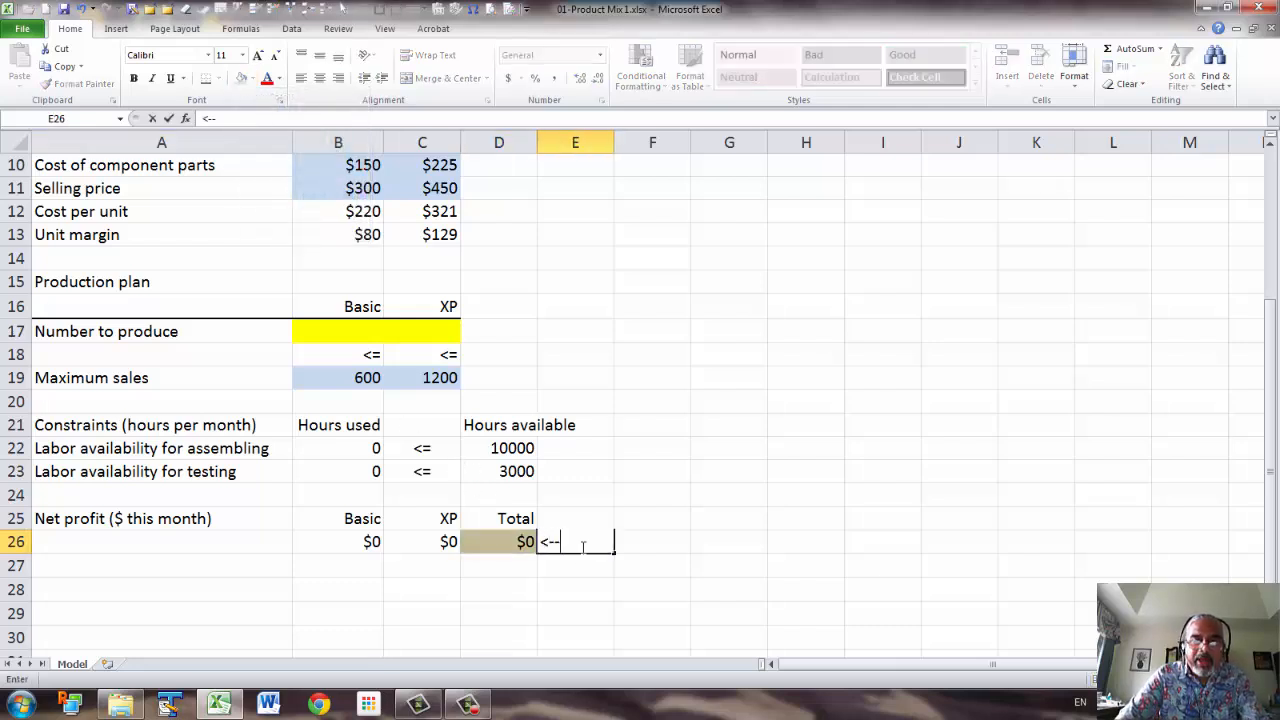
pyautogui.write(' Maxim')
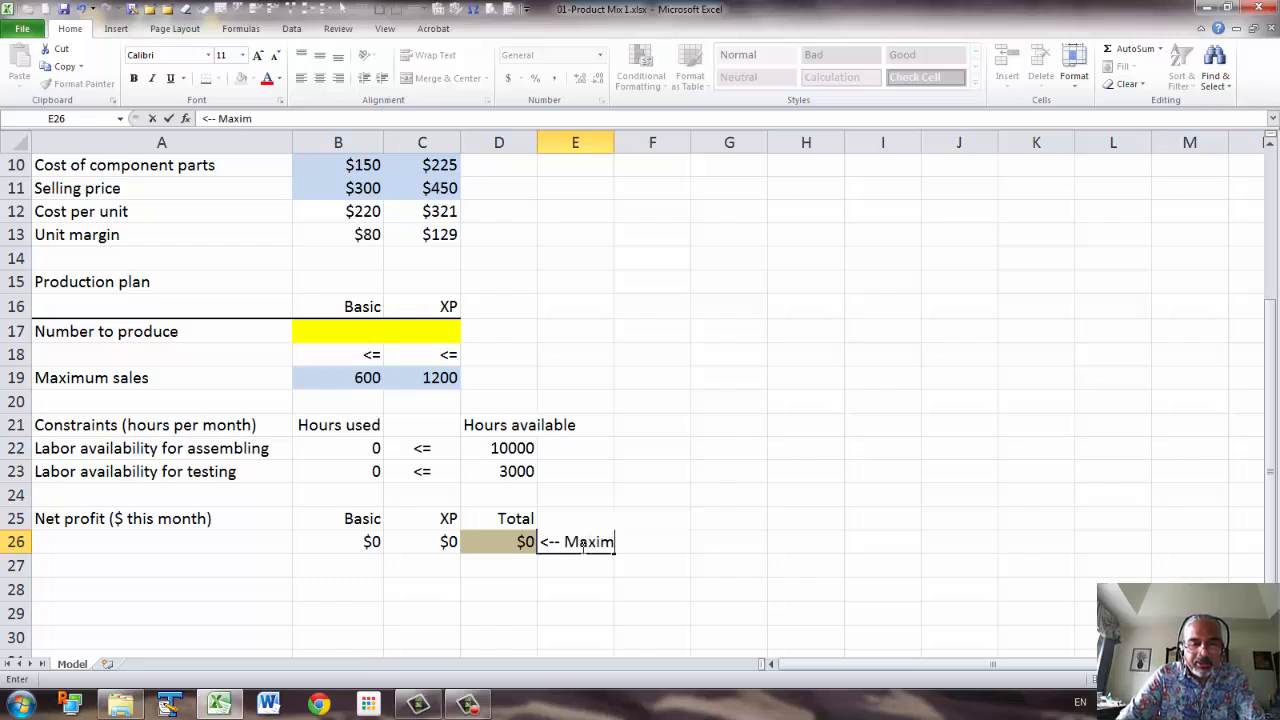
pyautogui.write('ize')
pyautogui.press('Return')
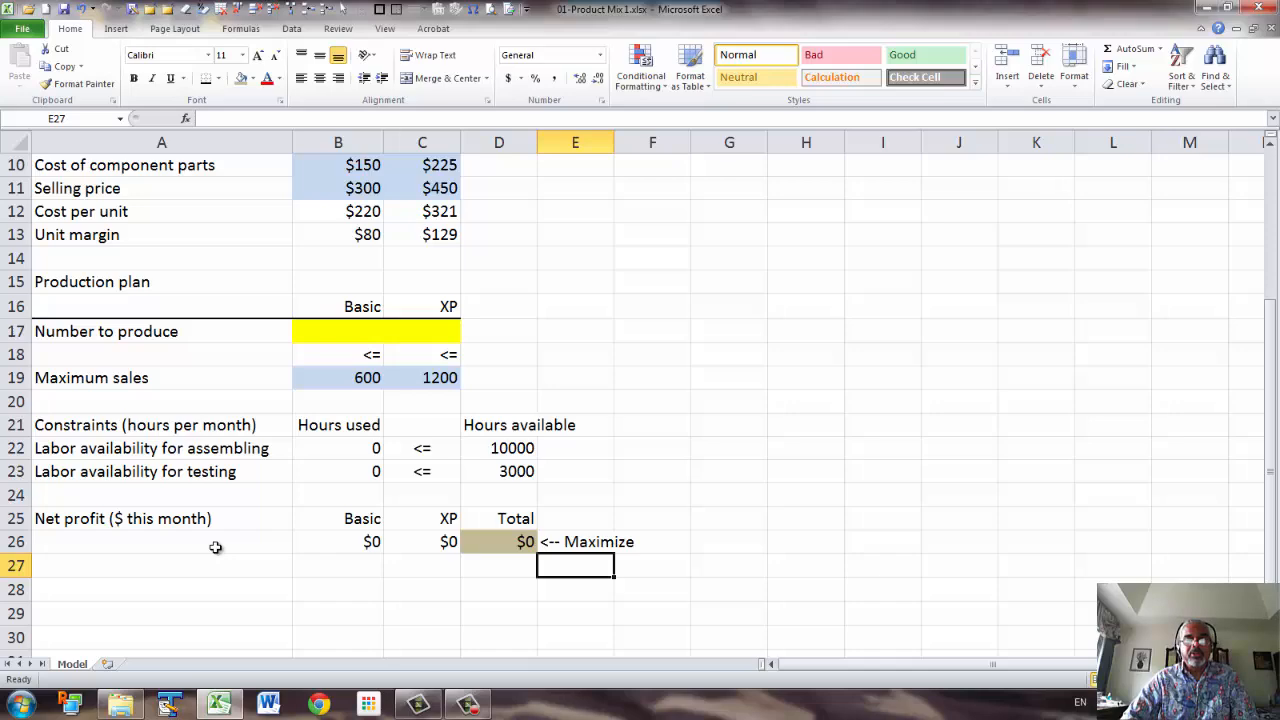
pyautogui.scroll(3, 214, 547)
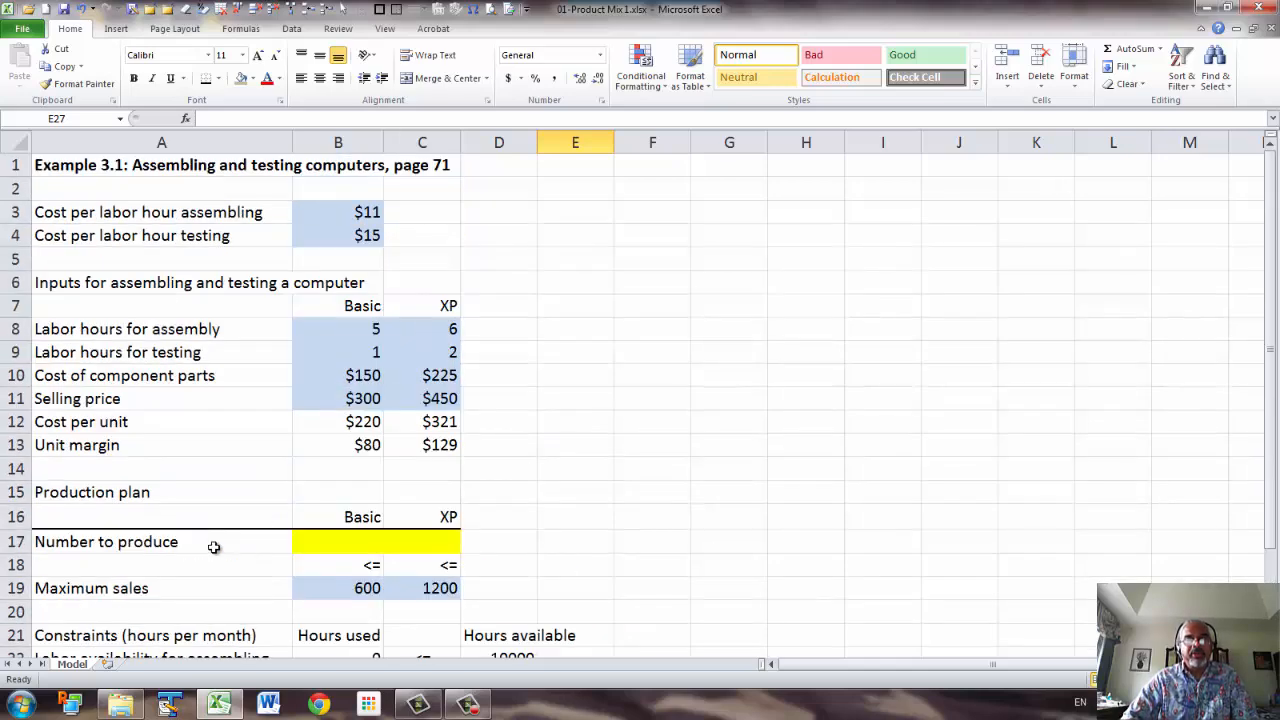
pyautogui.scroll(-2, 220, 518)
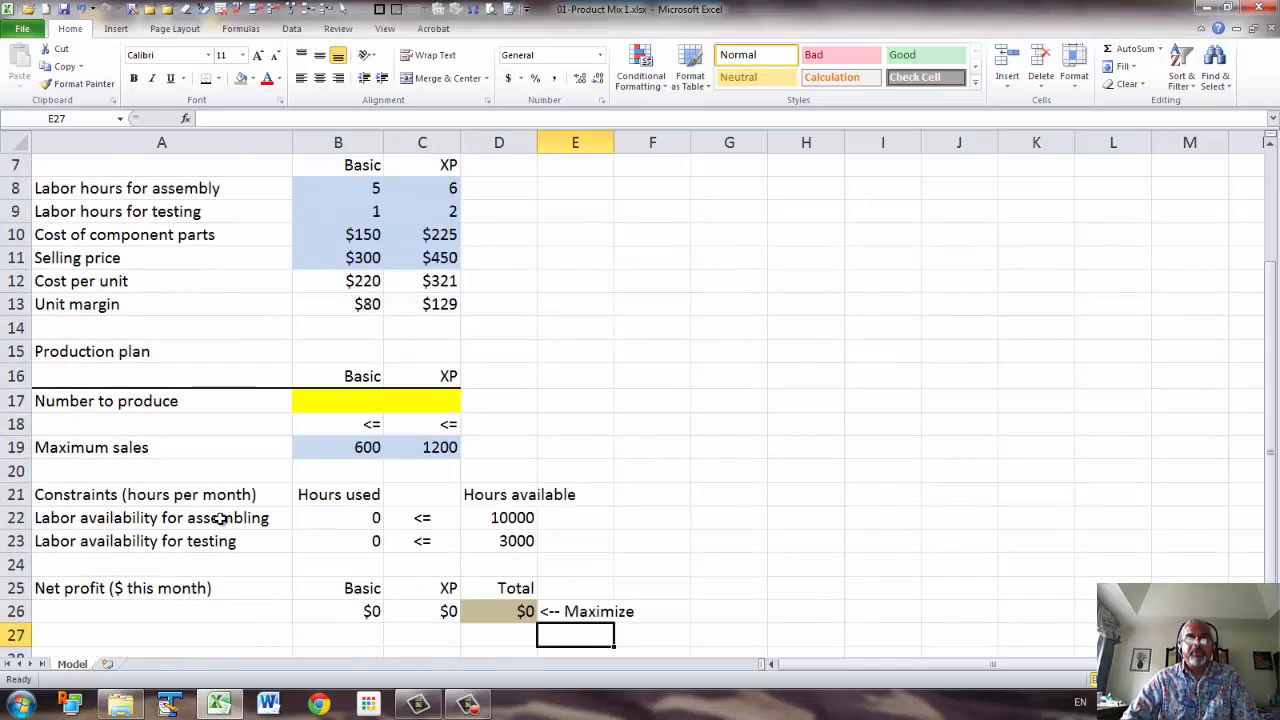